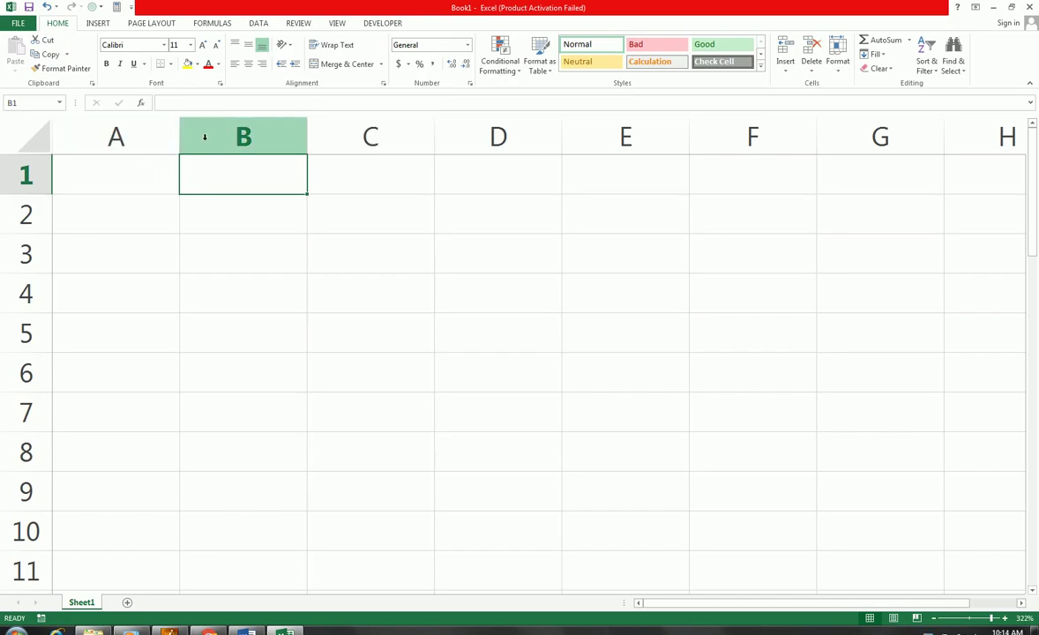
Widen column A slightly and open the options available for that column.
click(176, 130)
mouse_move(181, 131)
mouse_down()
mouse_move(214, 132)
mouse_move(185, 131)
mouse_up()
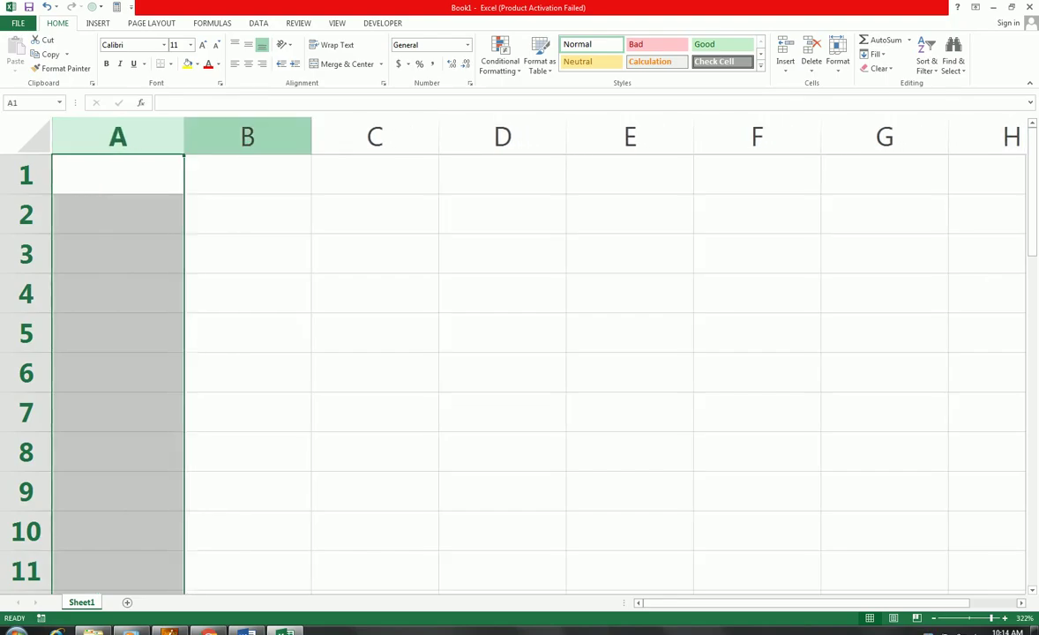
right_click(186, 140)
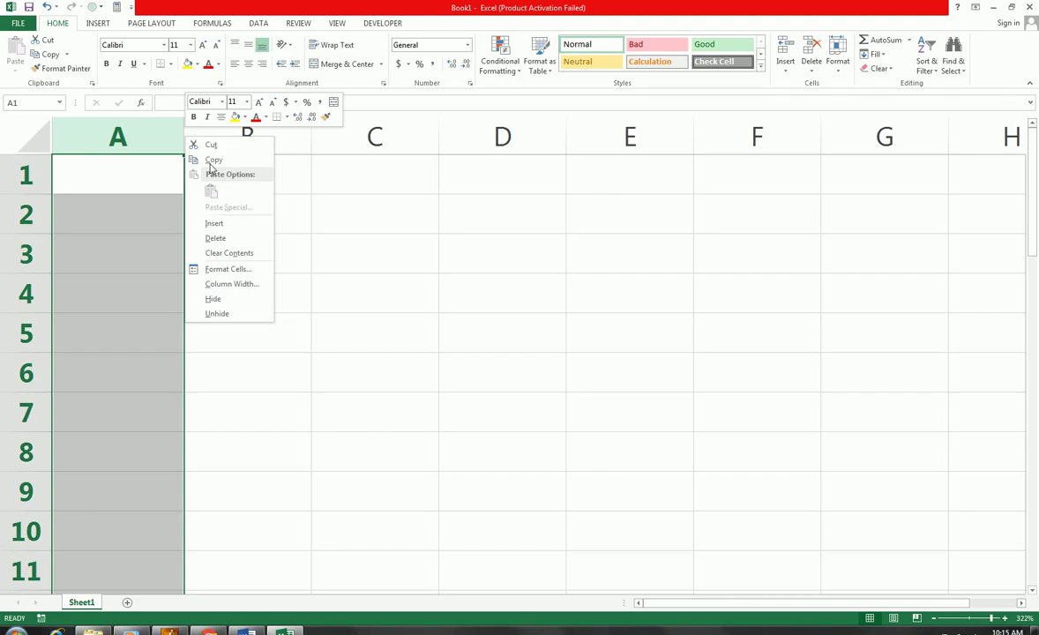
Enter "mon" in cell A1 and extend the weekday series down to A3.
click(101, 173)
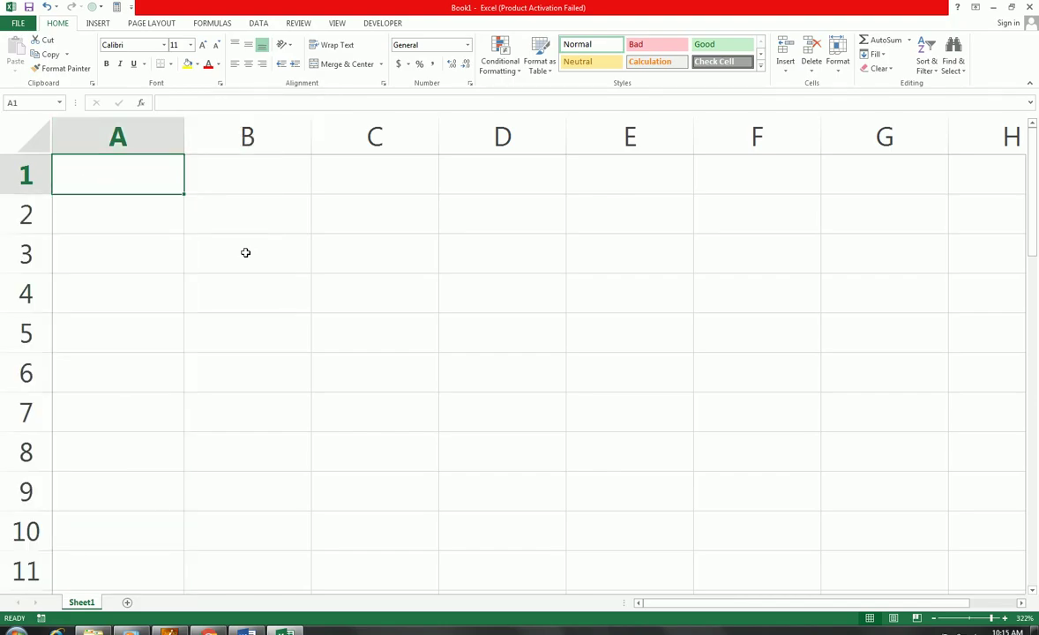
text(mon)
key(Return)
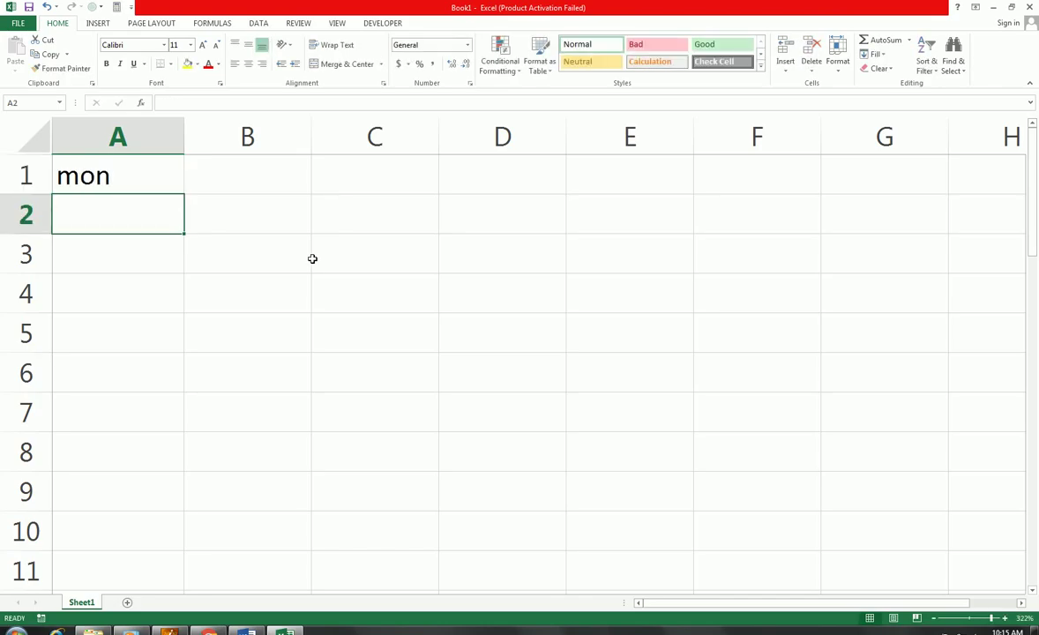
click(177, 184)
drag(184, 193, 187, 264)
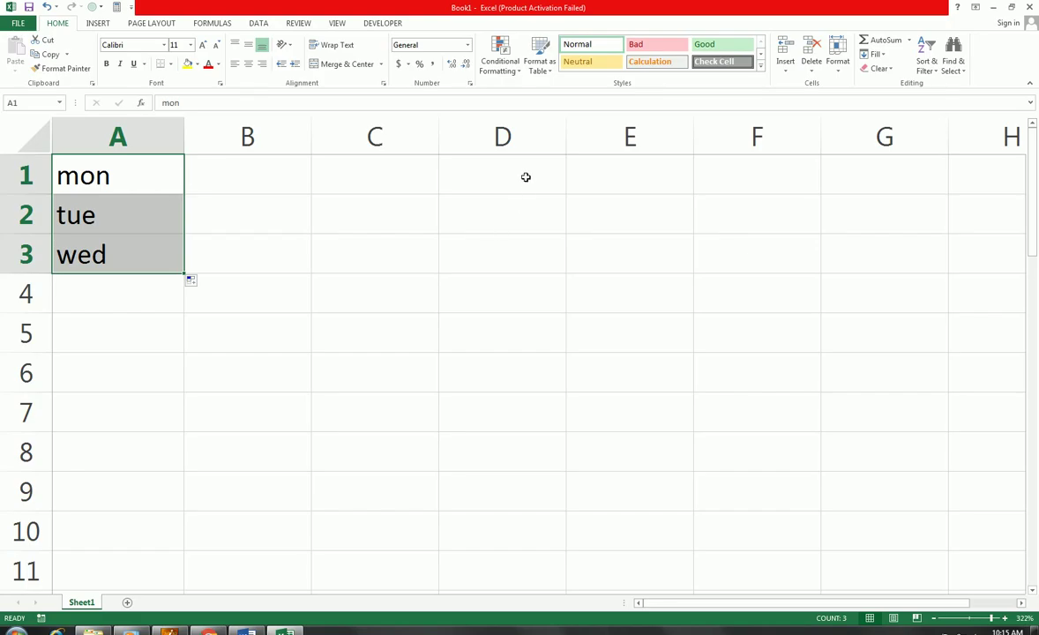
Move the weekday list from A1:A3 to column D, starting at cell D1.
click(48, 54)
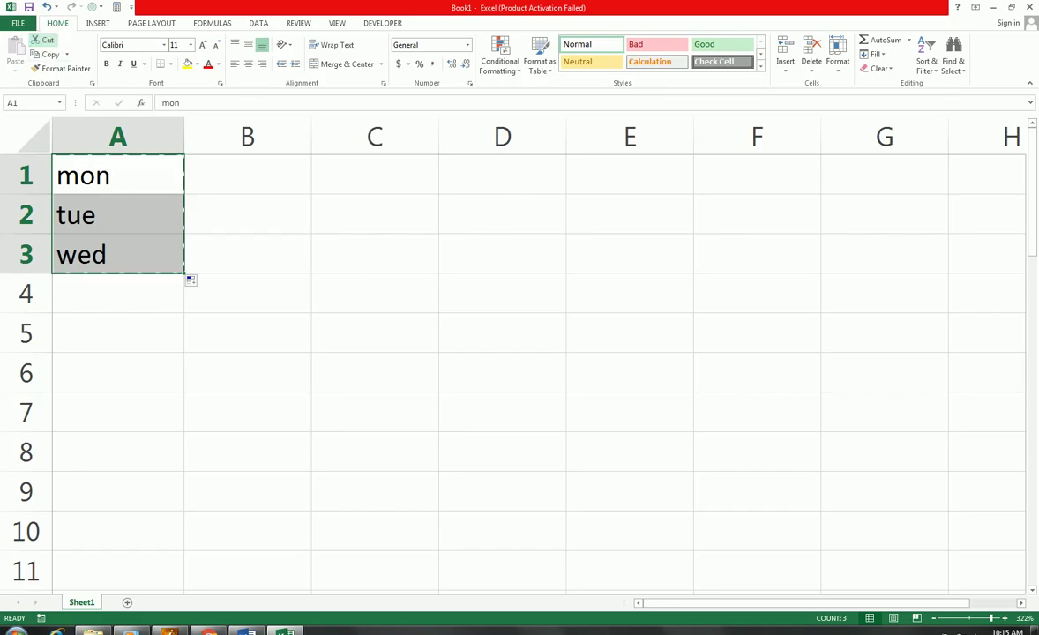
click(493, 176)
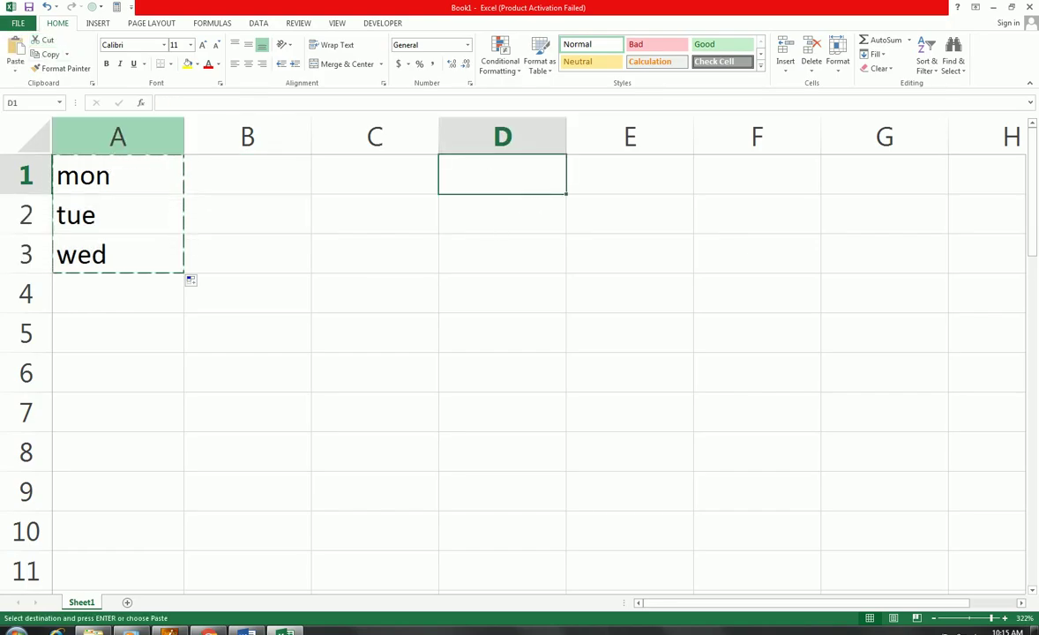
click(15, 44)
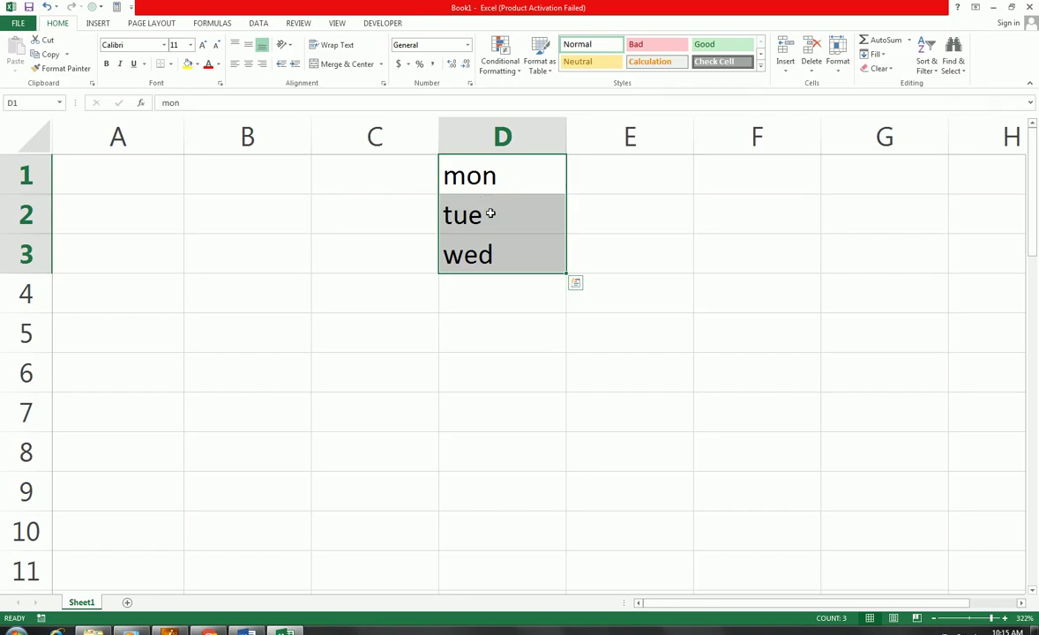
Copy the weekday list in D1:D3 into column F, starting at cell F1.
click(48, 54)
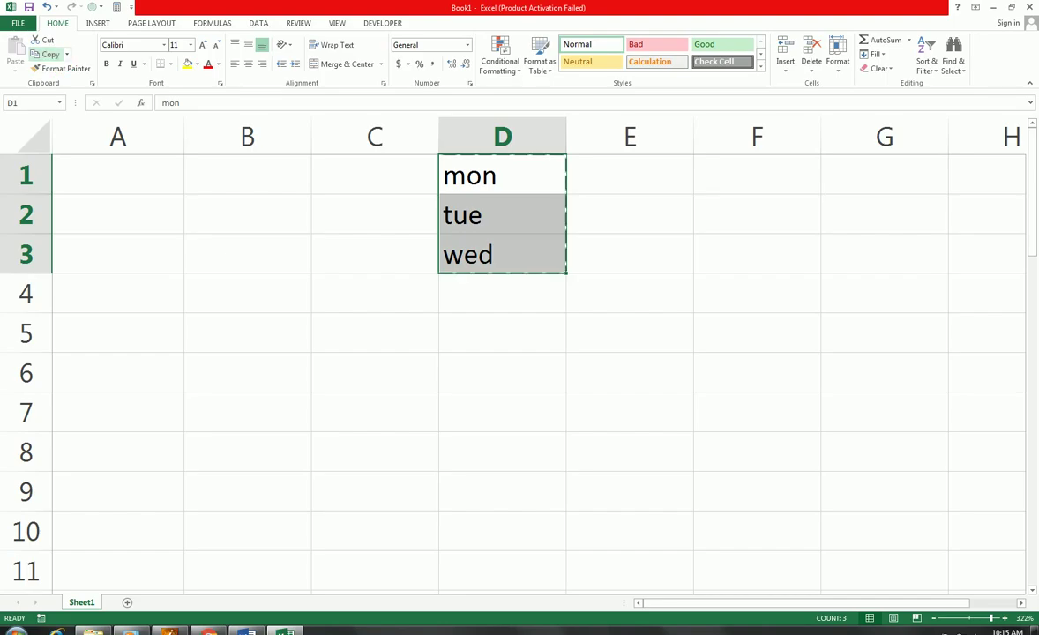
click(706, 166)
click(15, 67)
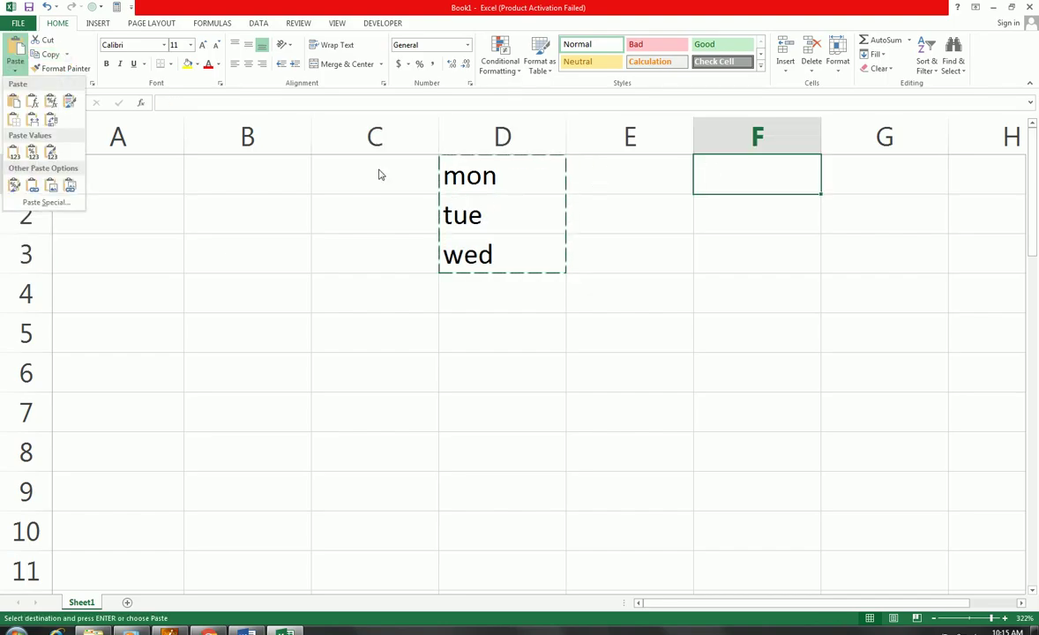
click(19, 55)
click(17, 50)
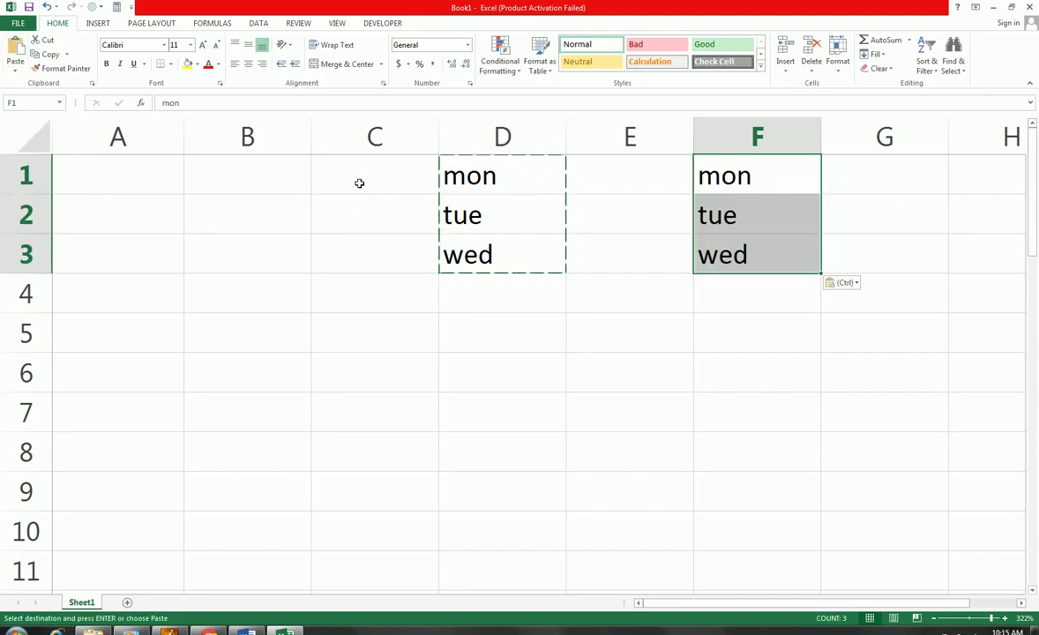
right_click(315, 132)
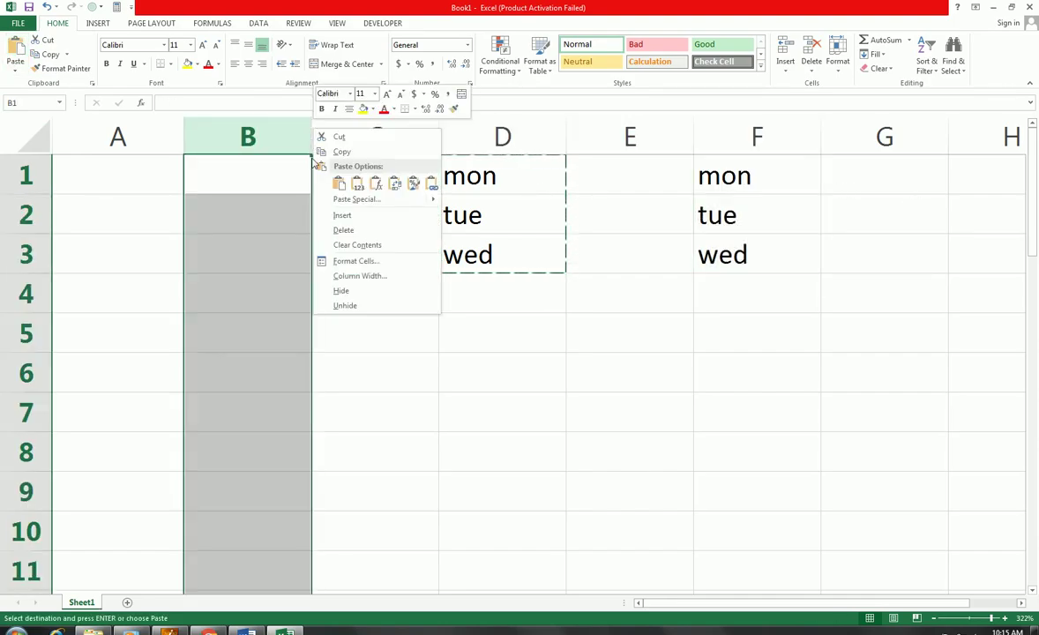
click(573, 342)
text(k)
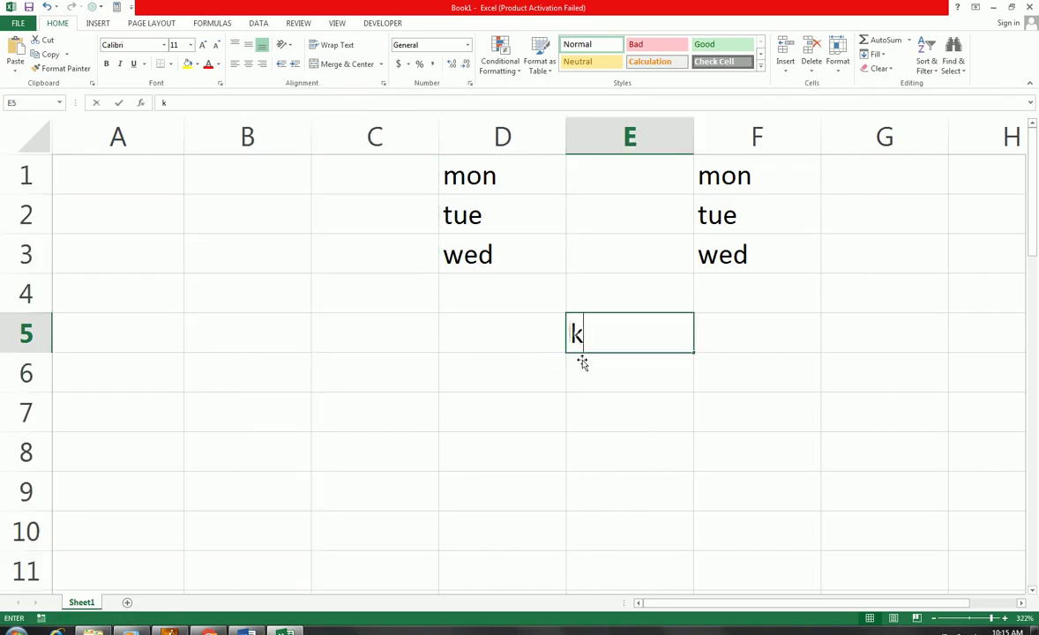
key(Up)
click(610, 325)
key(Delete)
right_click(309, 133)
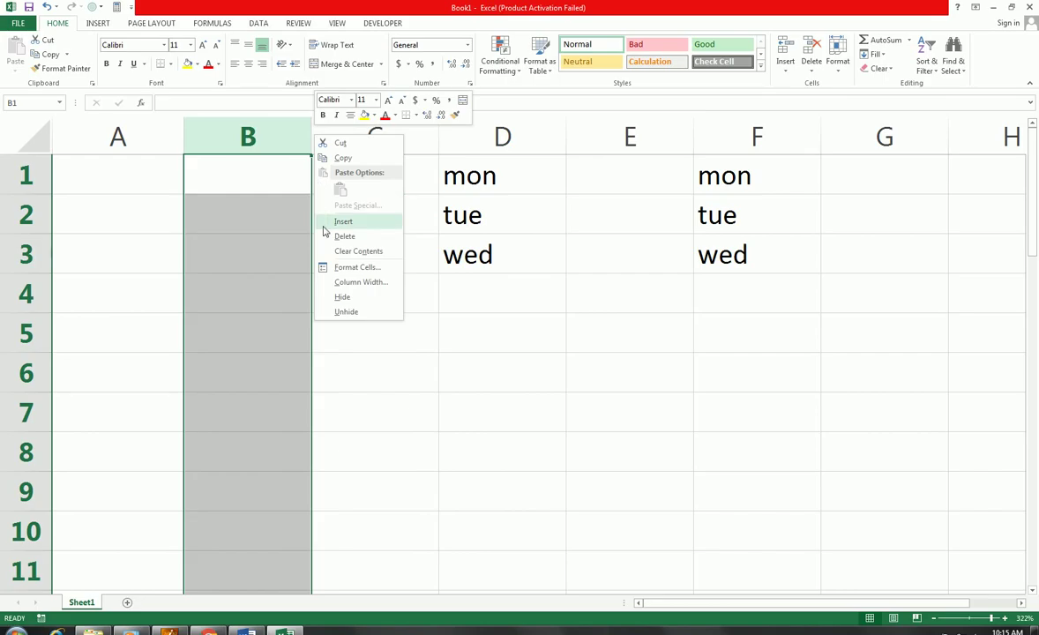
key(Escape)
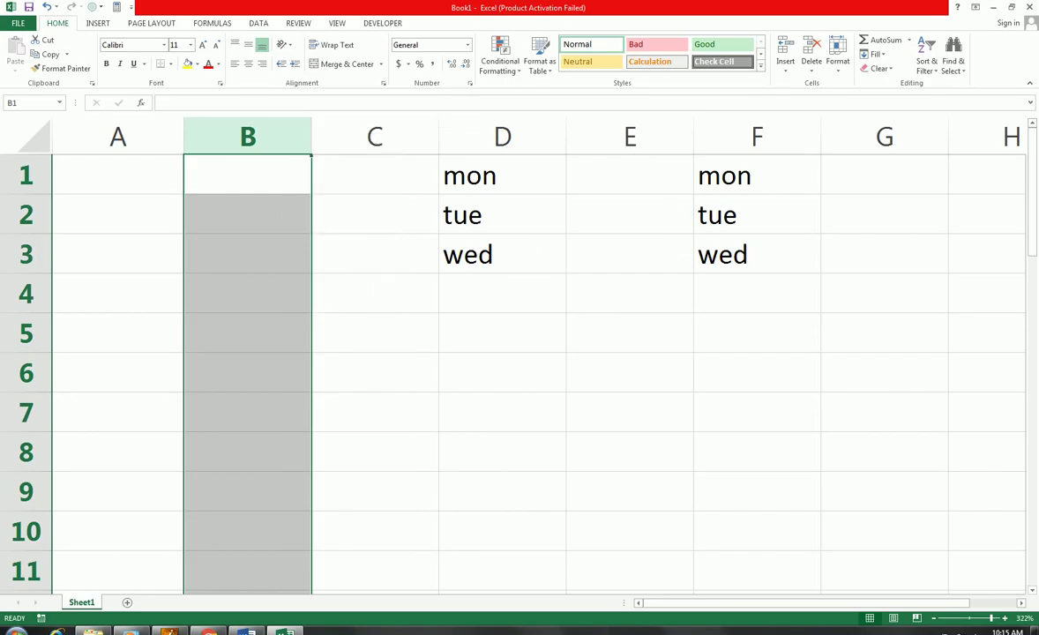
Fill the weekday list from D1:D3 rightward into E1:E3.
click(637, 147)
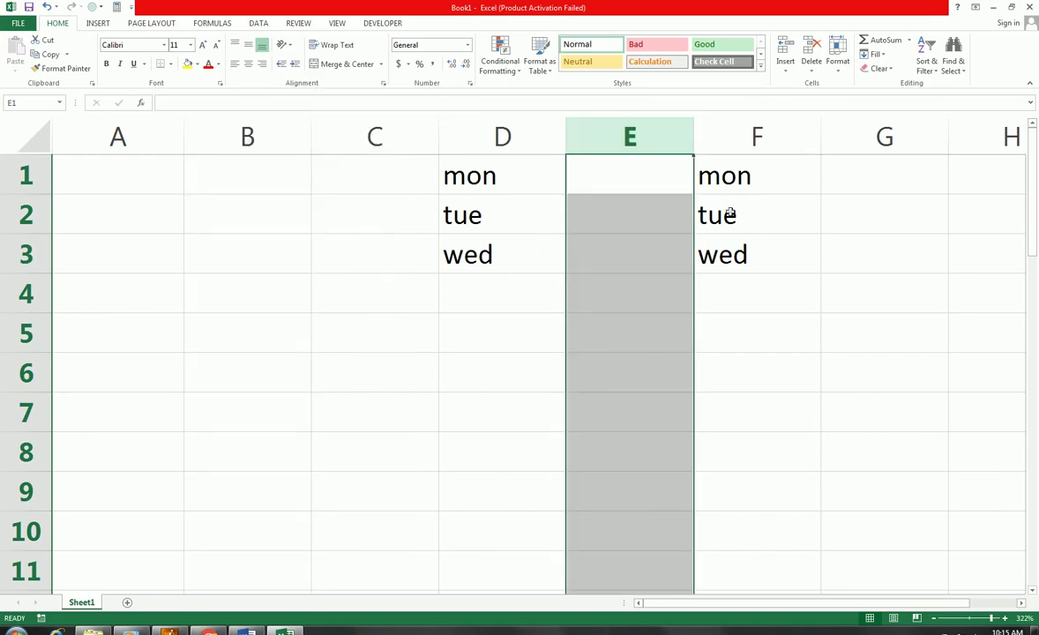
drag(523, 179, 604, 251)
key(ctrl+r)
Try inserting a blank column before column E and undo the insertion.
right_click(637, 141)
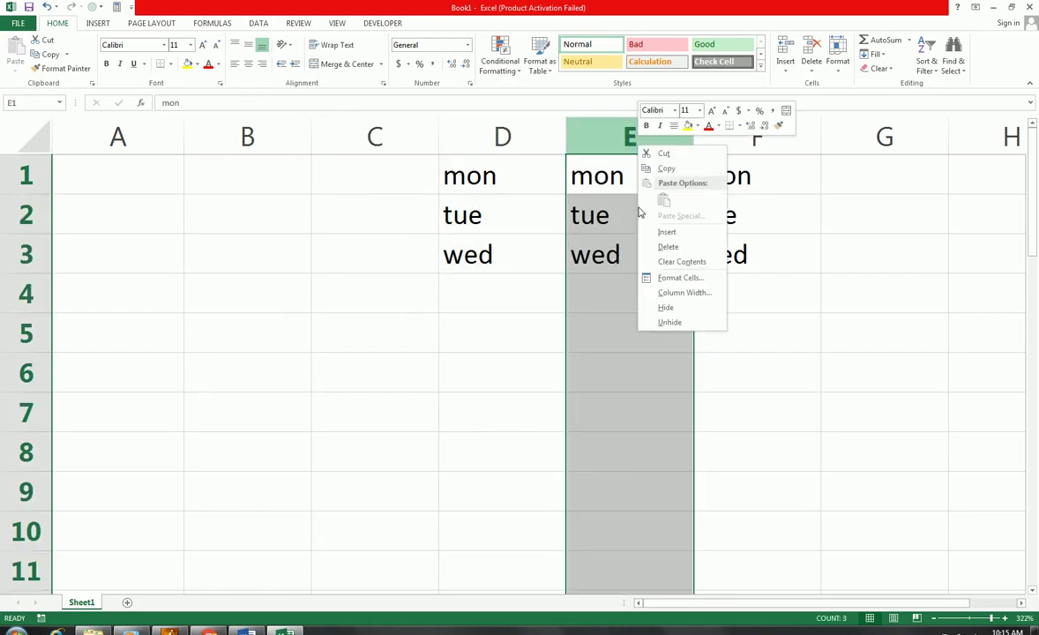
click(645, 232)
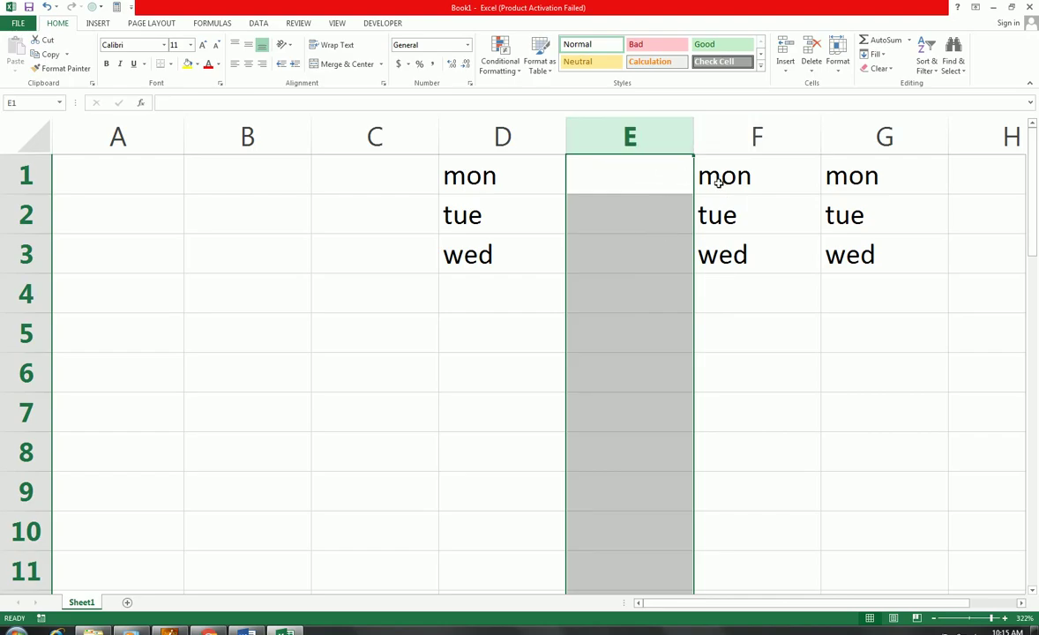
click(719, 141)
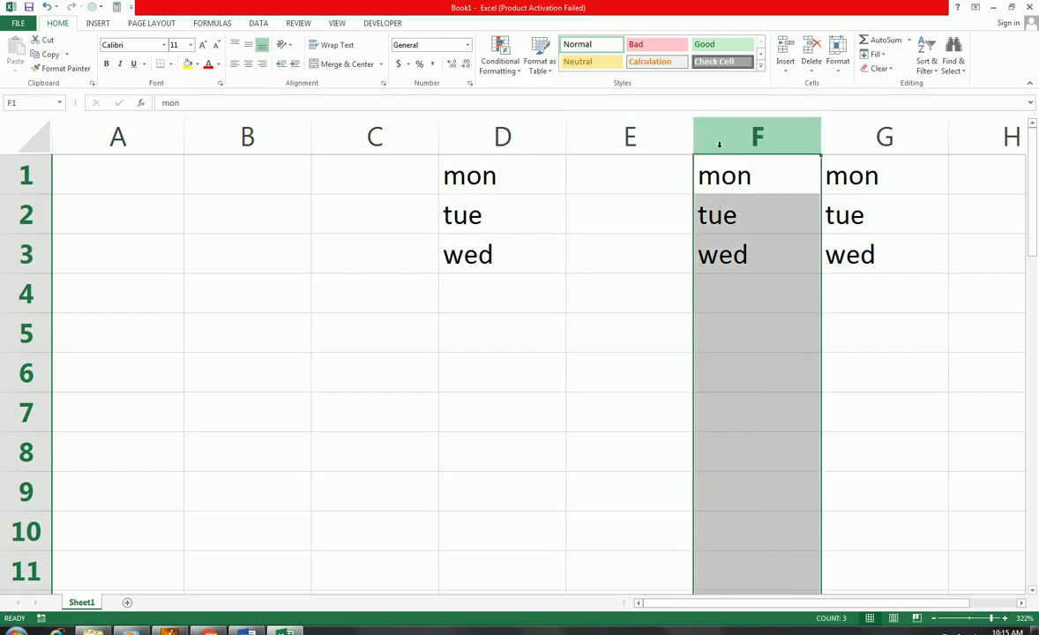
key(ctrl+z)
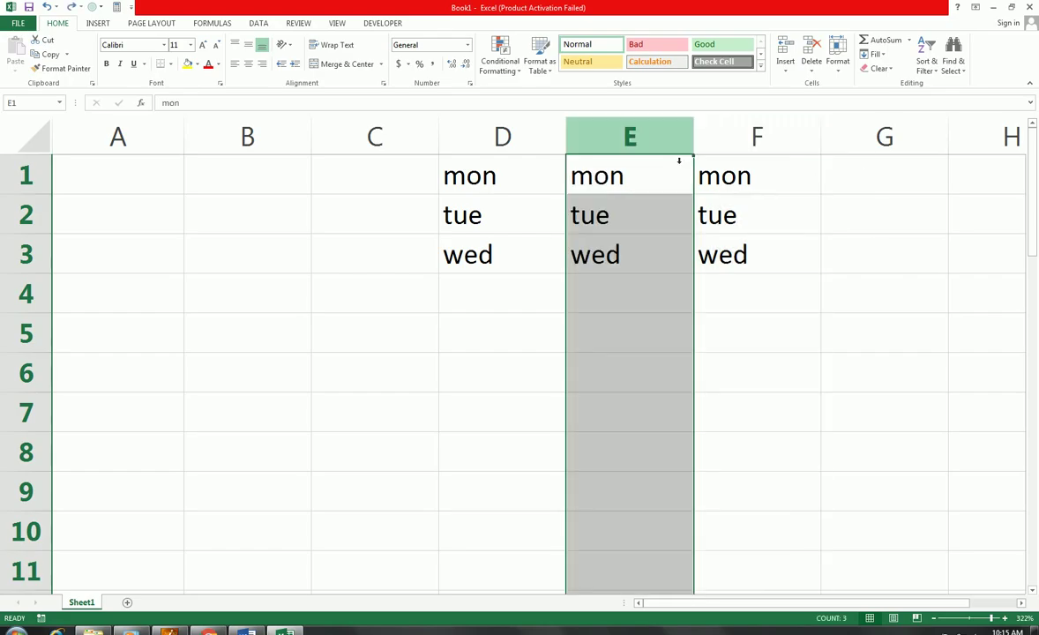
Insert a blank column before column F, between the second and third weekday lists.
click(755, 167)
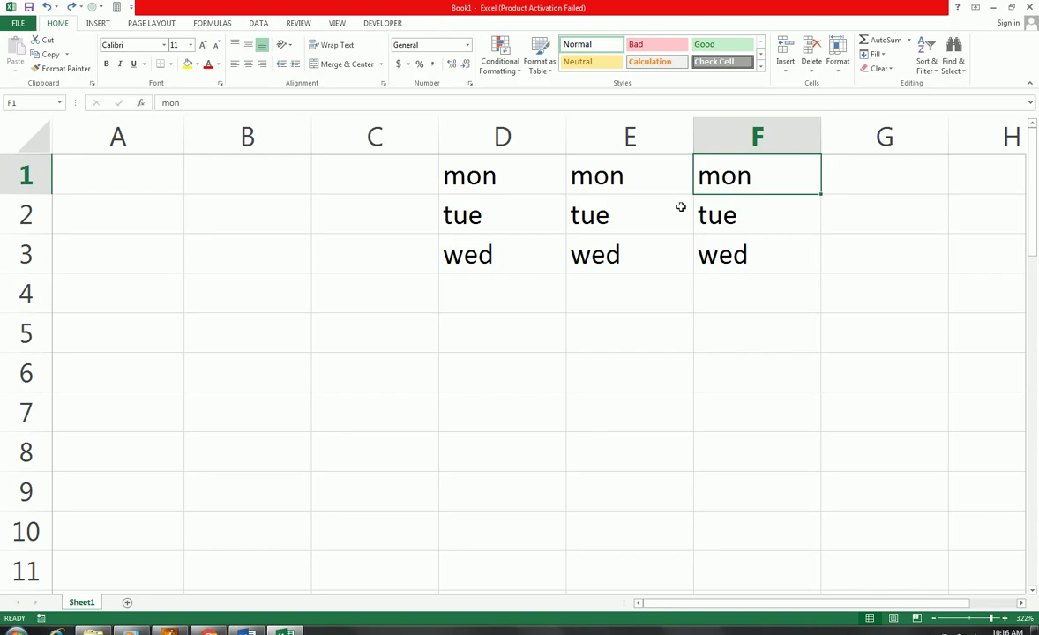
click(776, 135)
right_click(708, 124)
key(Escape)
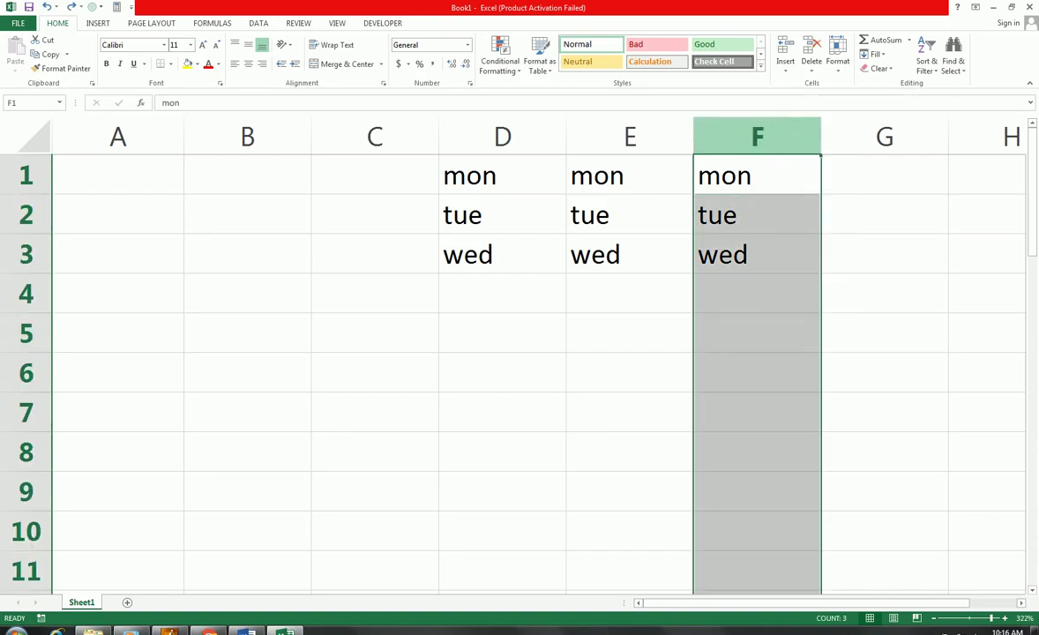
key(ctrl+plus)
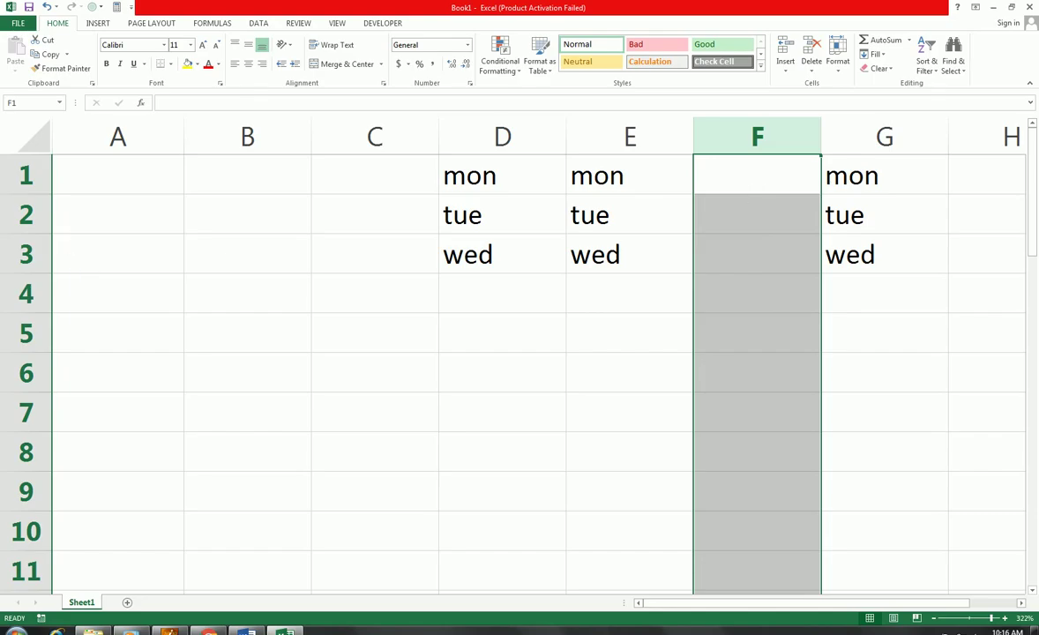
Insert two blank rows above the "tue" row and delete both of them again.
click(26, 216)
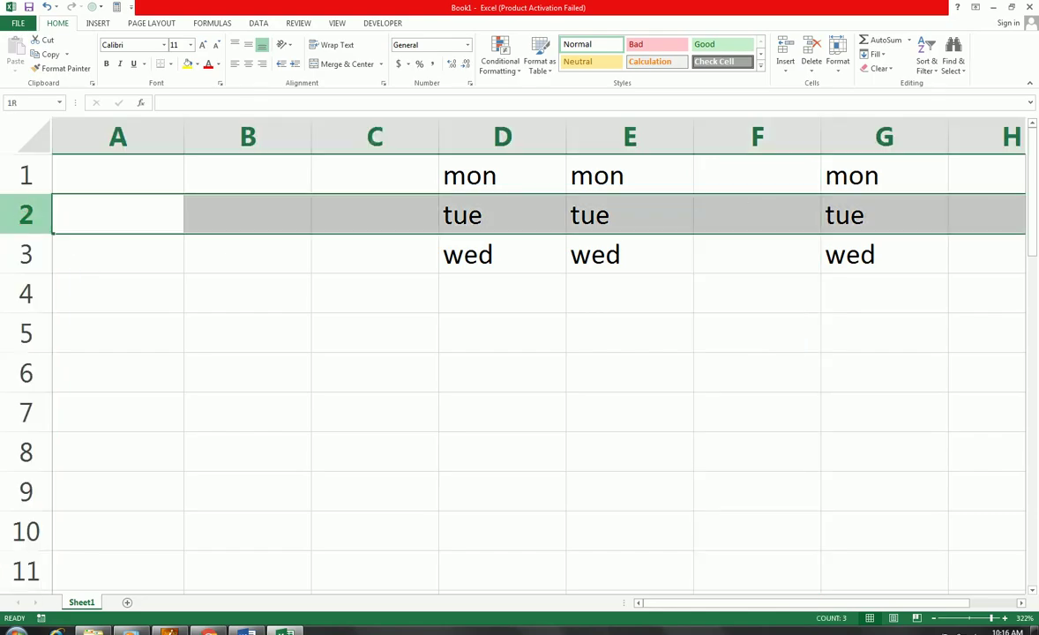
right_click(33, 218)
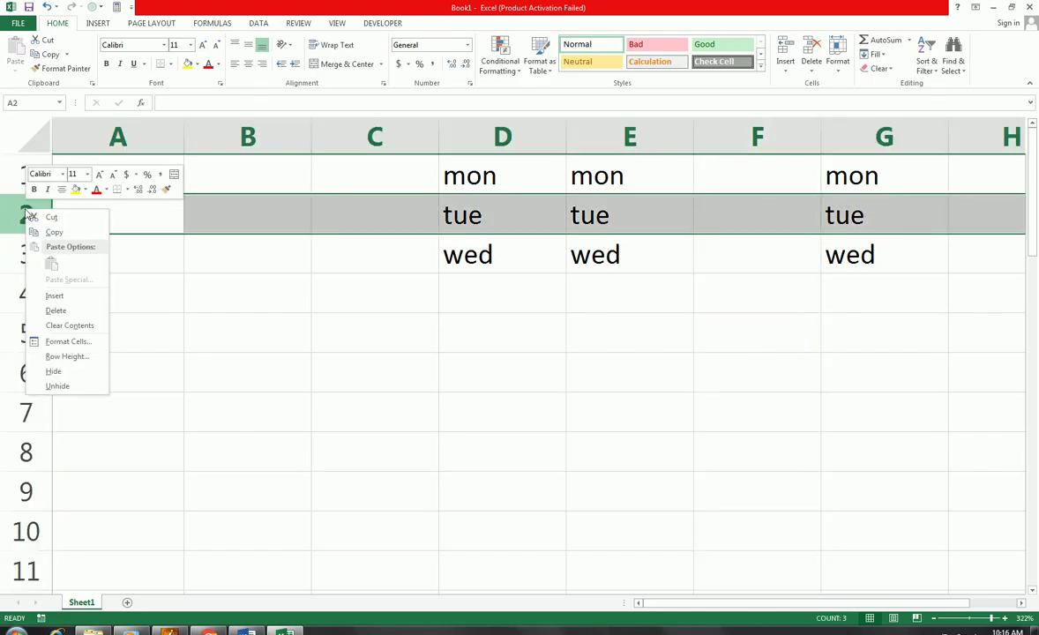
click(51, 275)
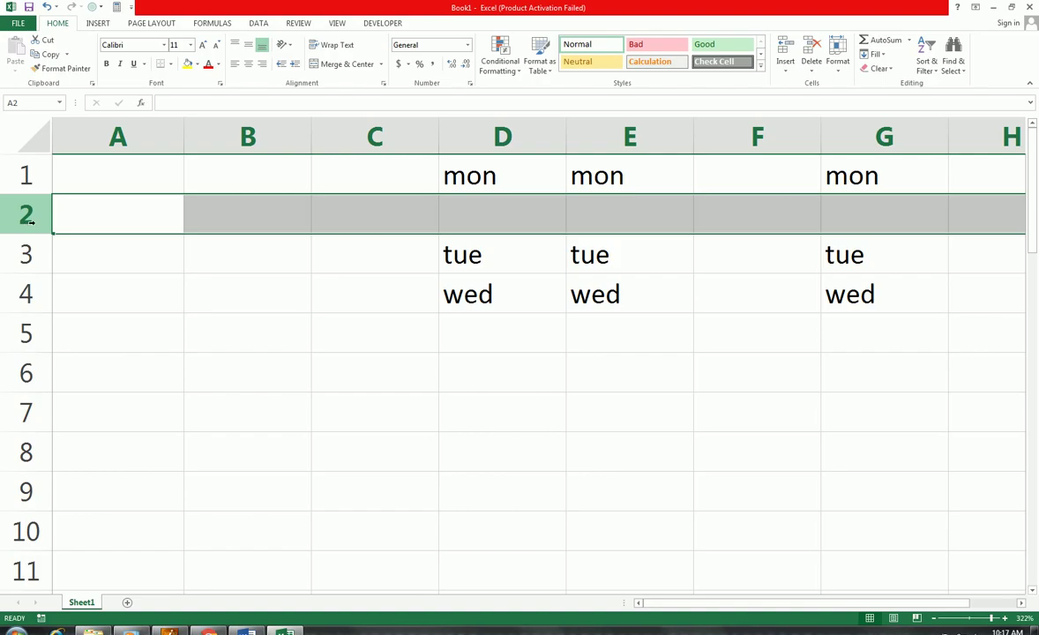
key(ctrl+shift+plus)
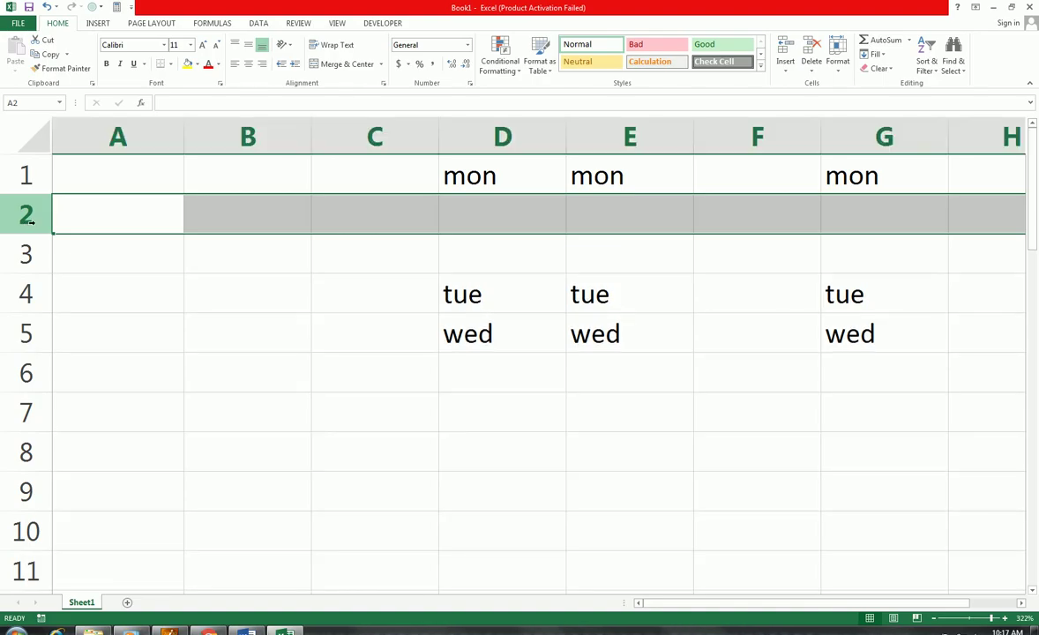
key(ctrl+minus)
key(ctrl+minus)
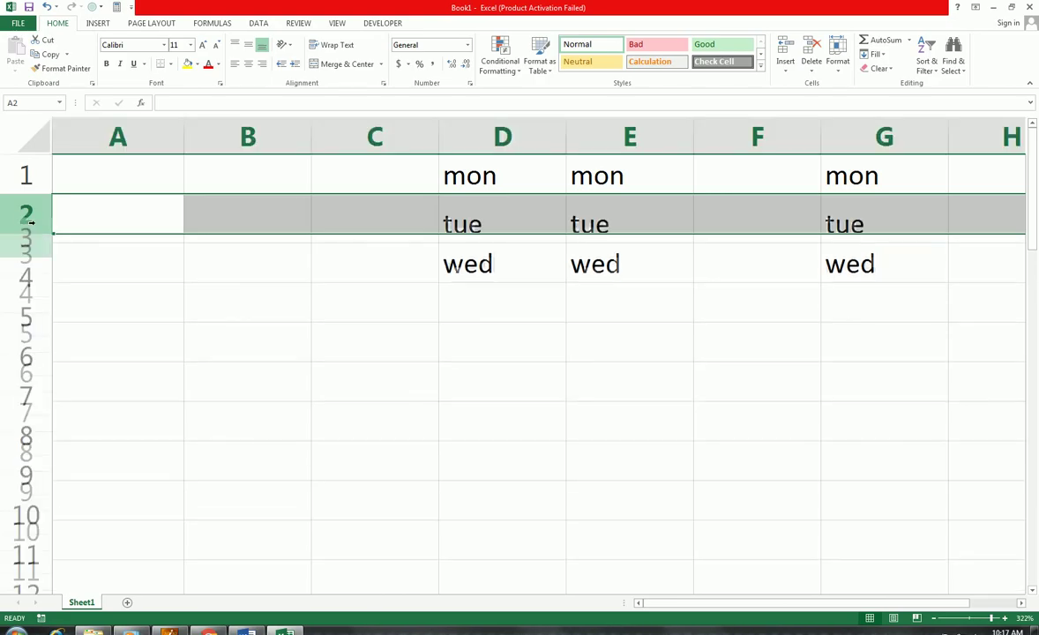
right_click(436, 124)
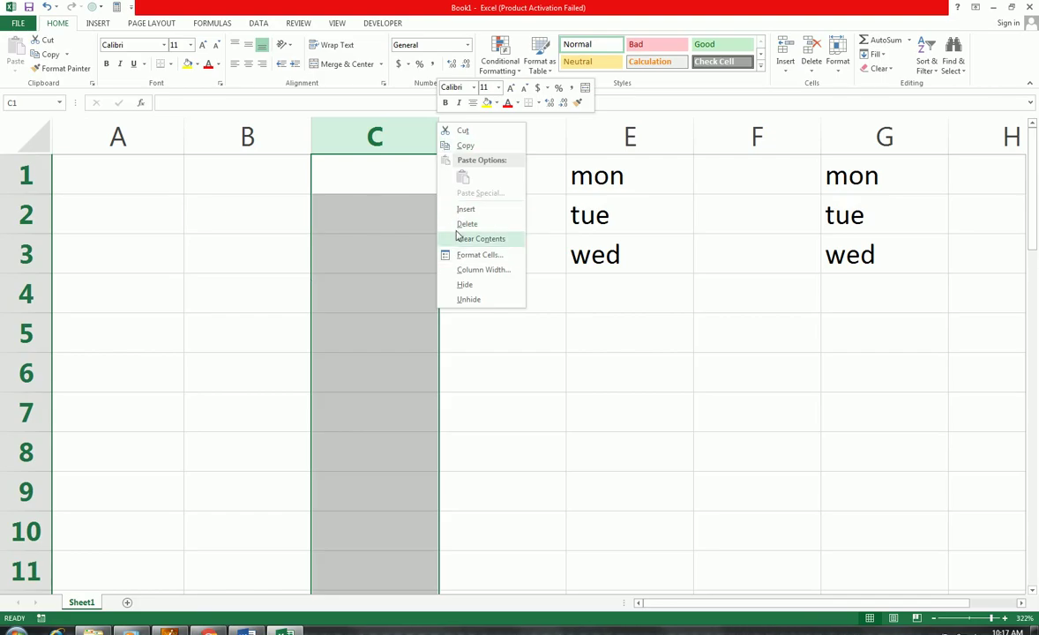
click(37, 219)
right_click(38, 234)
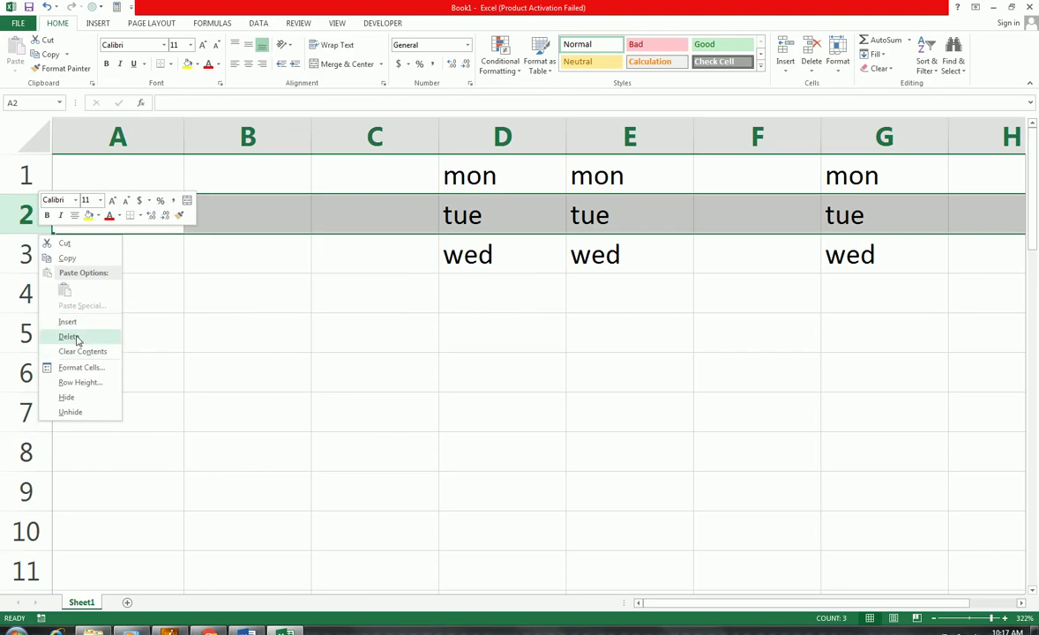
key(Escape)
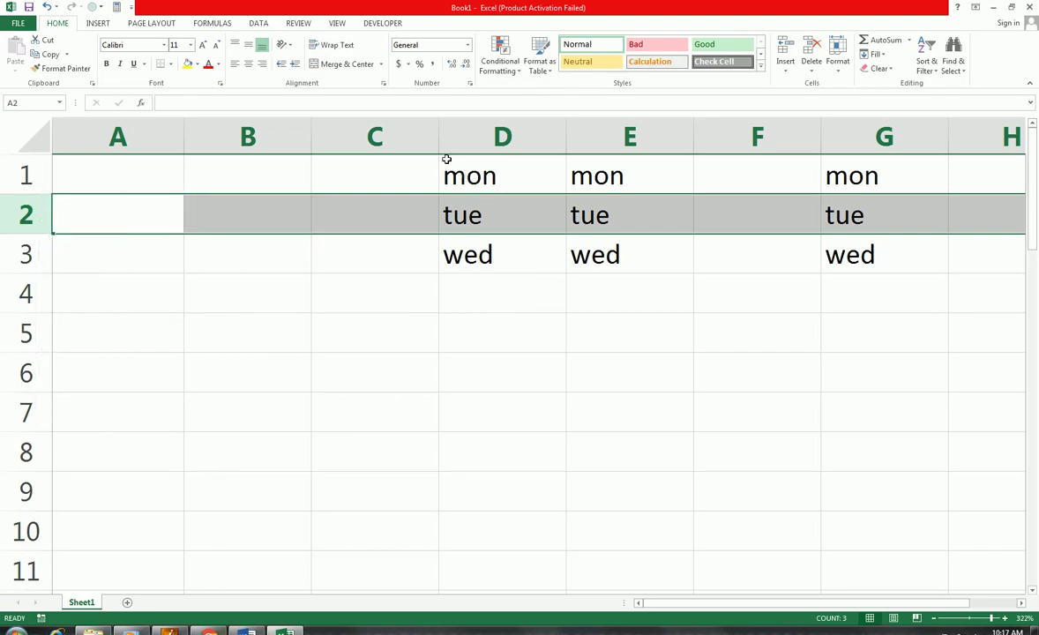
Delete the blank column F so the three weekday lists sit in adjacent columns.
drag(472, 150, 831, 156)
click(800, 138)
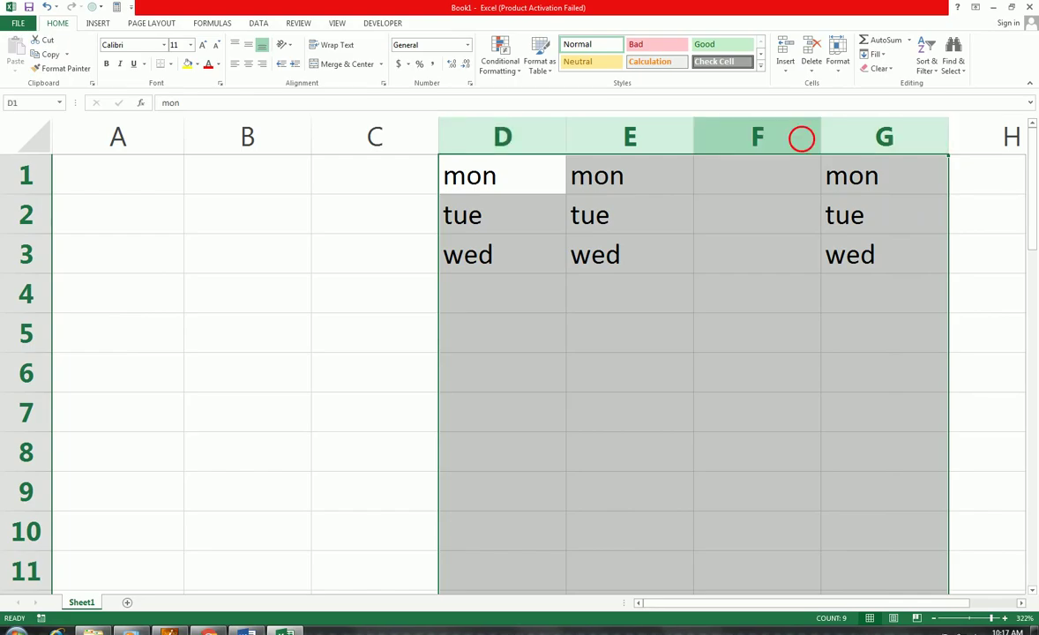
right_click(801, 140)
click(824, 242)
Clear the contents of columns D through F.
drag(495, 147, 722, 178)
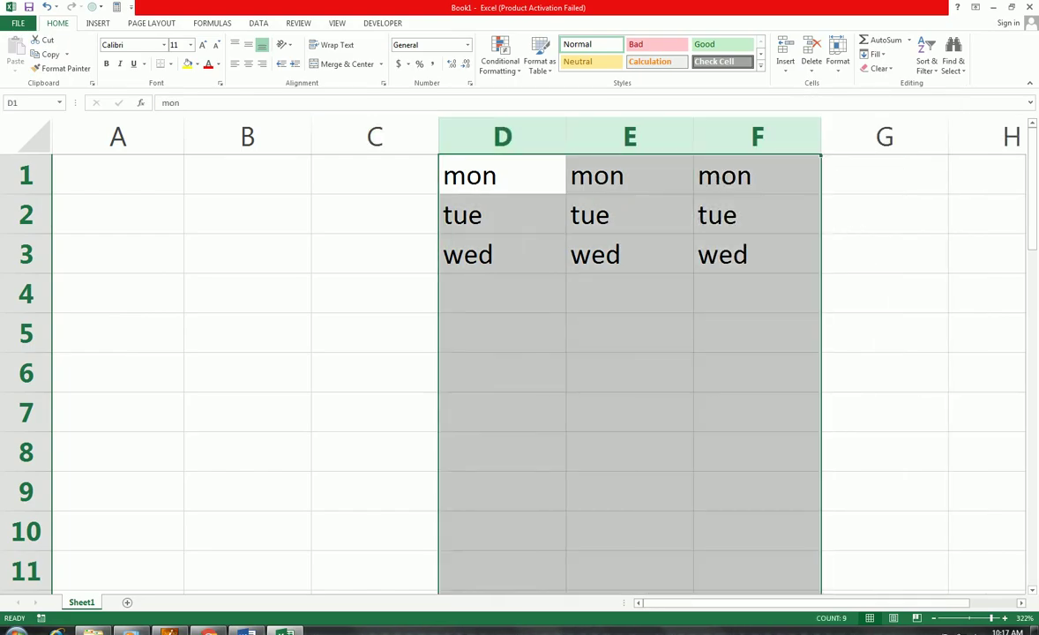
right_click(517, 134)
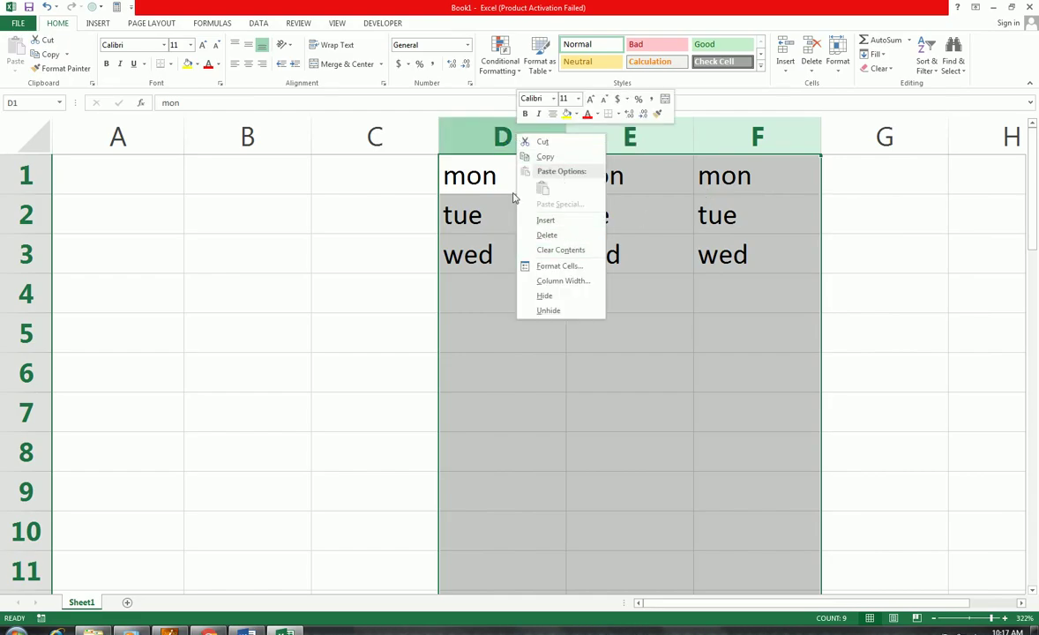
click(562, 250)
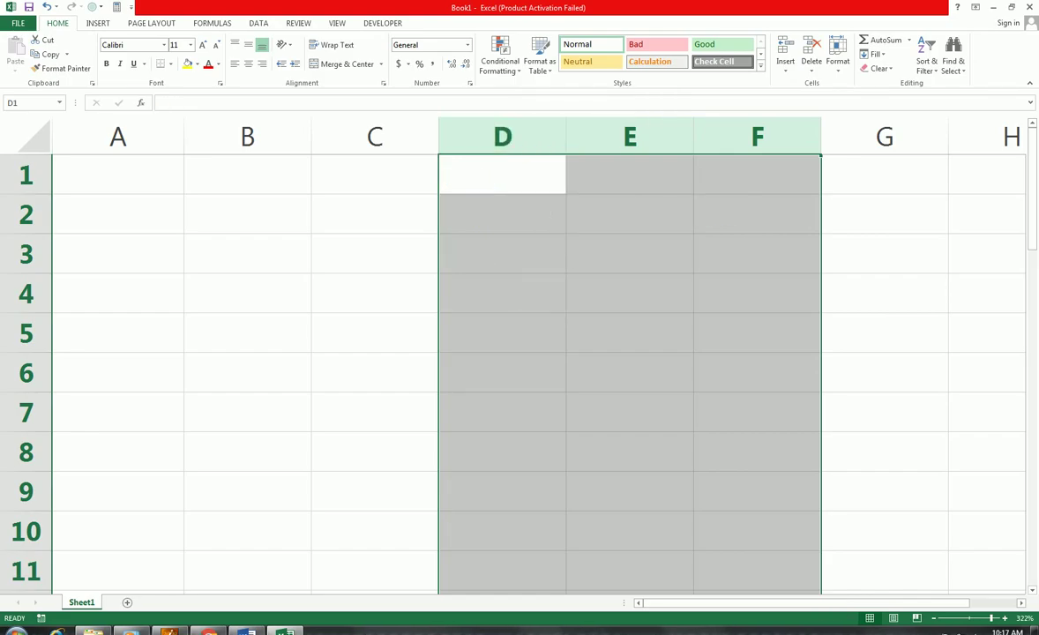
Undo the clearing of columns D through F and look at the Format Cells options for the three columns.
key(ctrl+z)
right_click(548, 139)
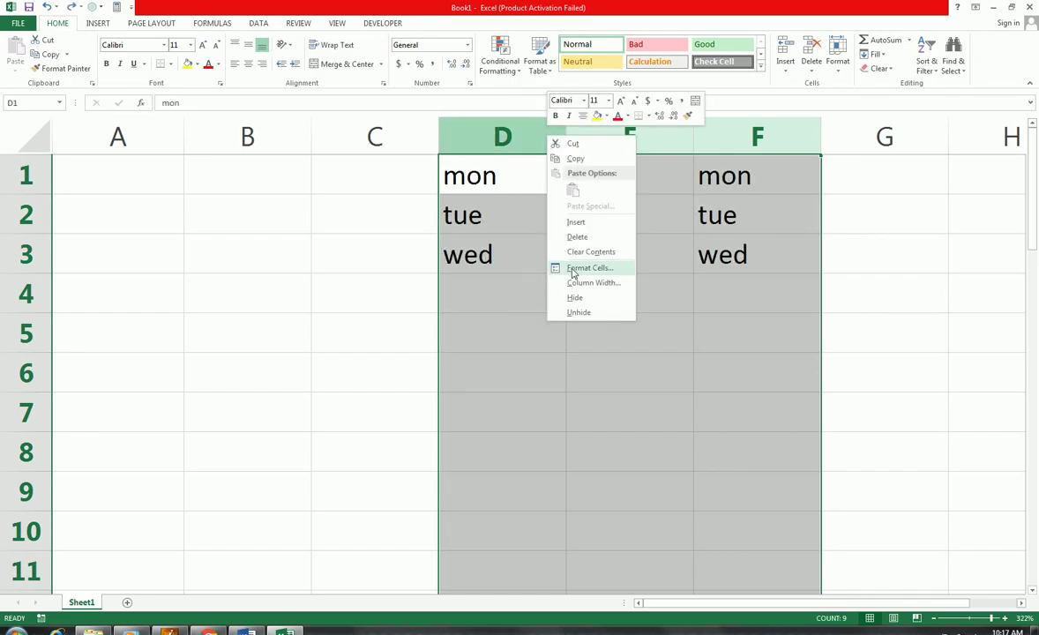
click(572, 269)
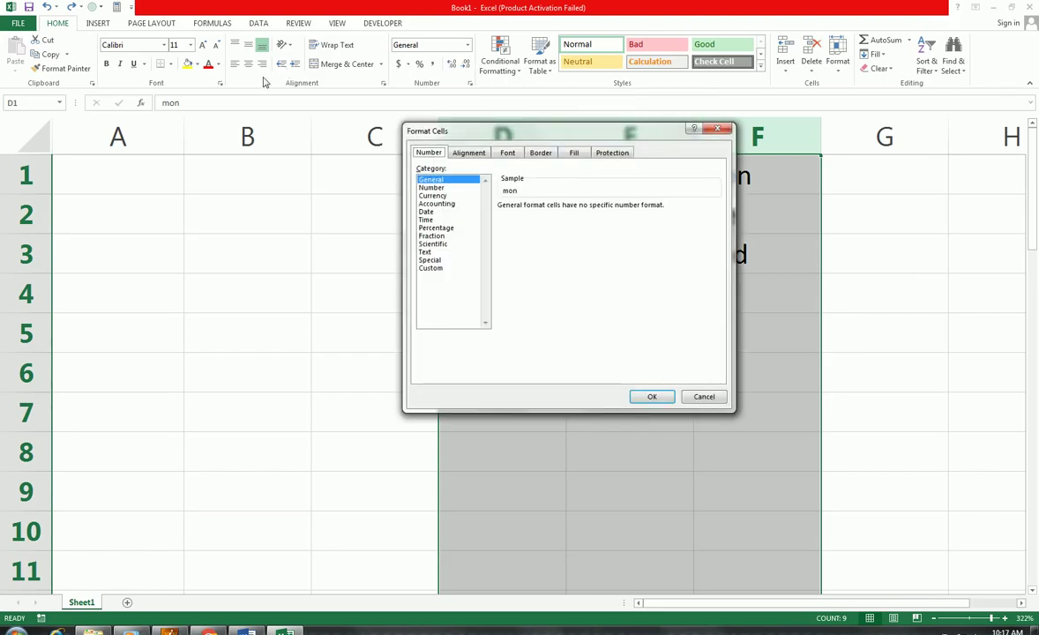
drag(477, 130, 255, 241)
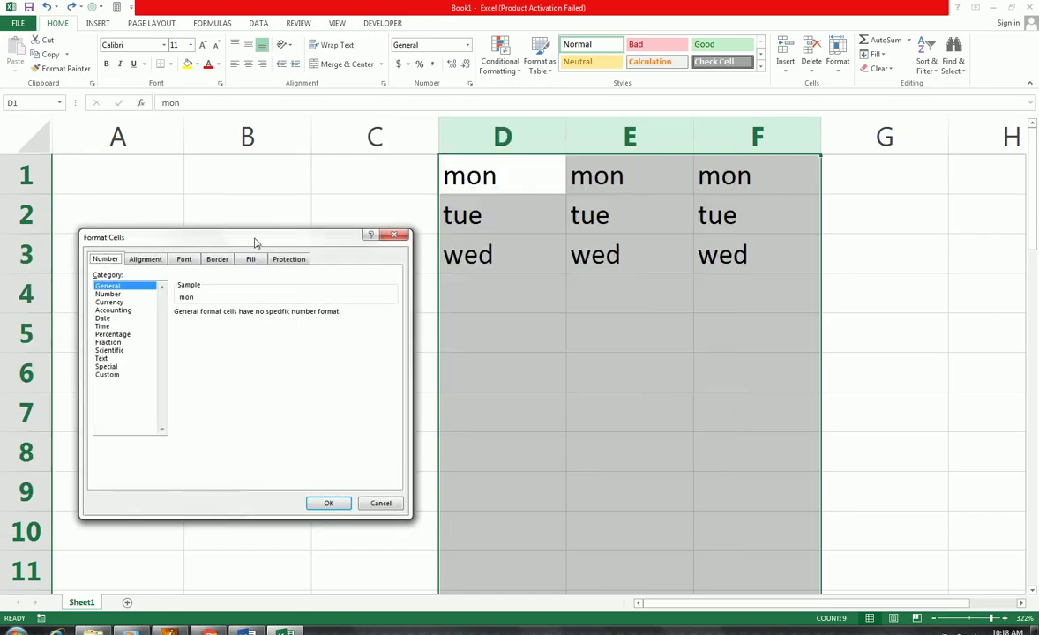
click(398, 232)
key(ctrl+1)
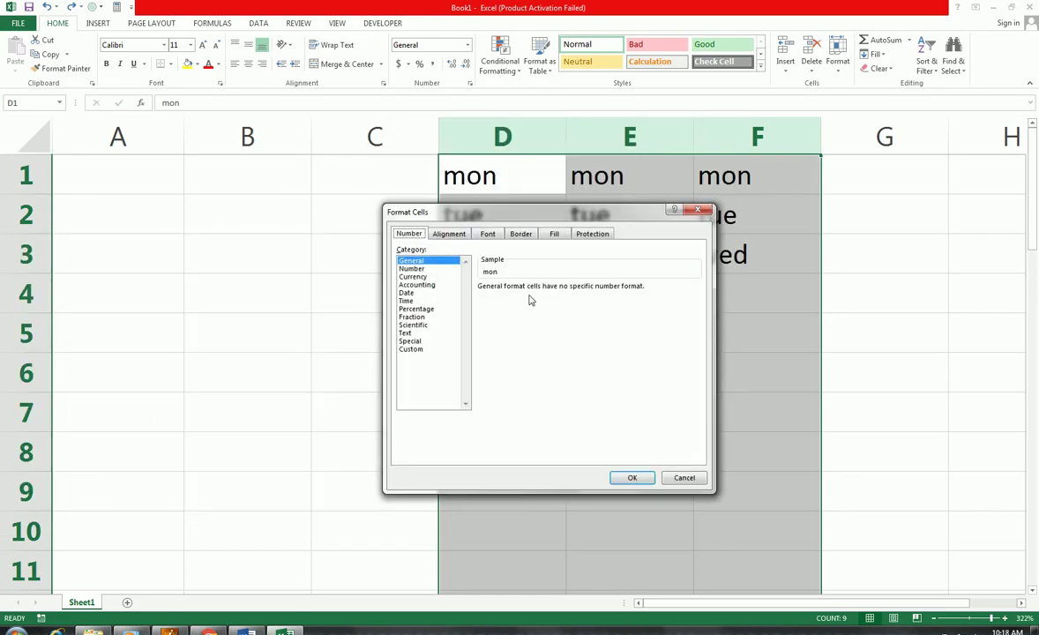
click(673, 479)
Try widening columns D through F together by resizing column D, and undo the width change.
right_click(488, 140)
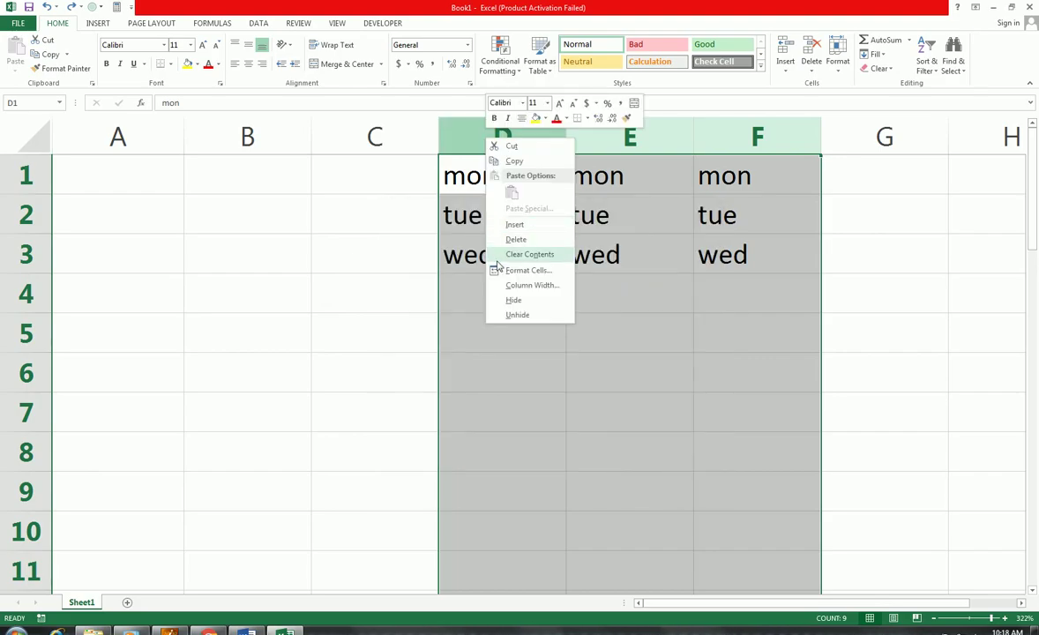
click(472, 133)
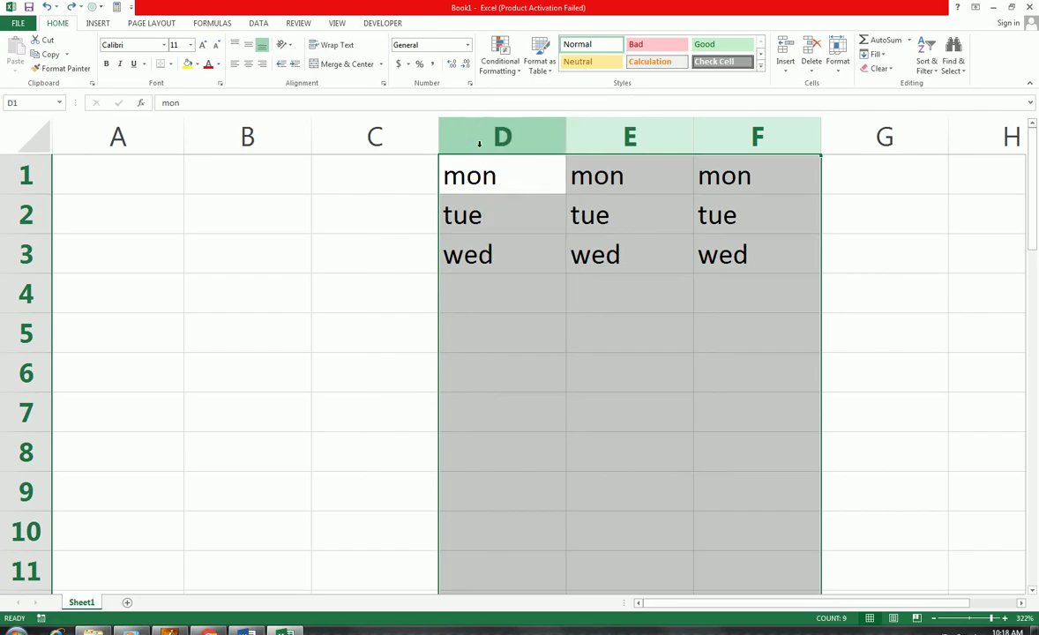
drag(508, 134, 721, 145)
click(586, 132)
drag(545, 137, 713, 125)
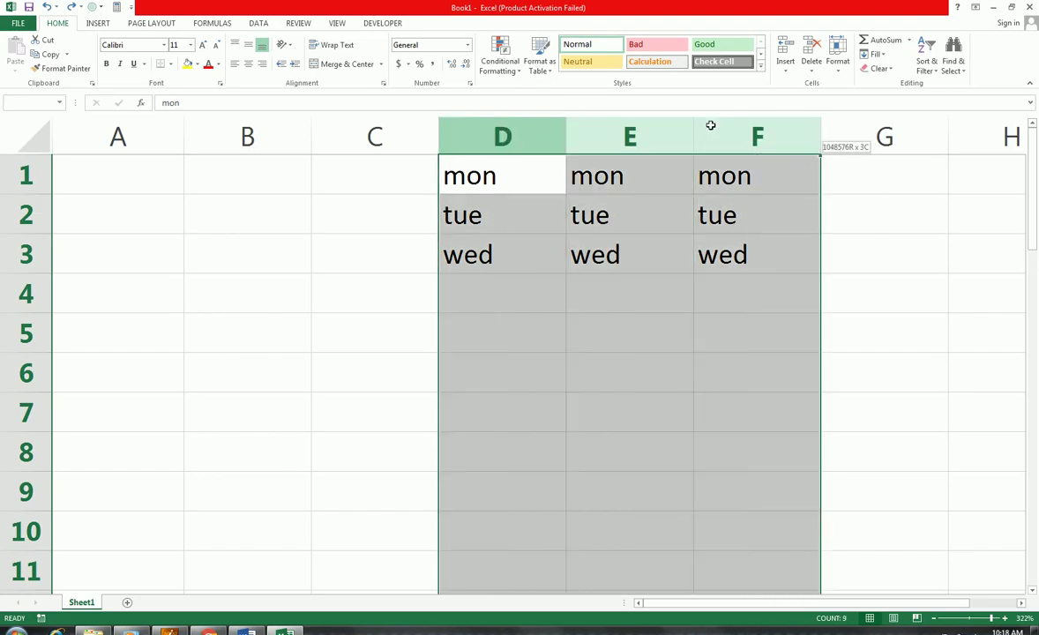
drag(566, 136, 585, 139)
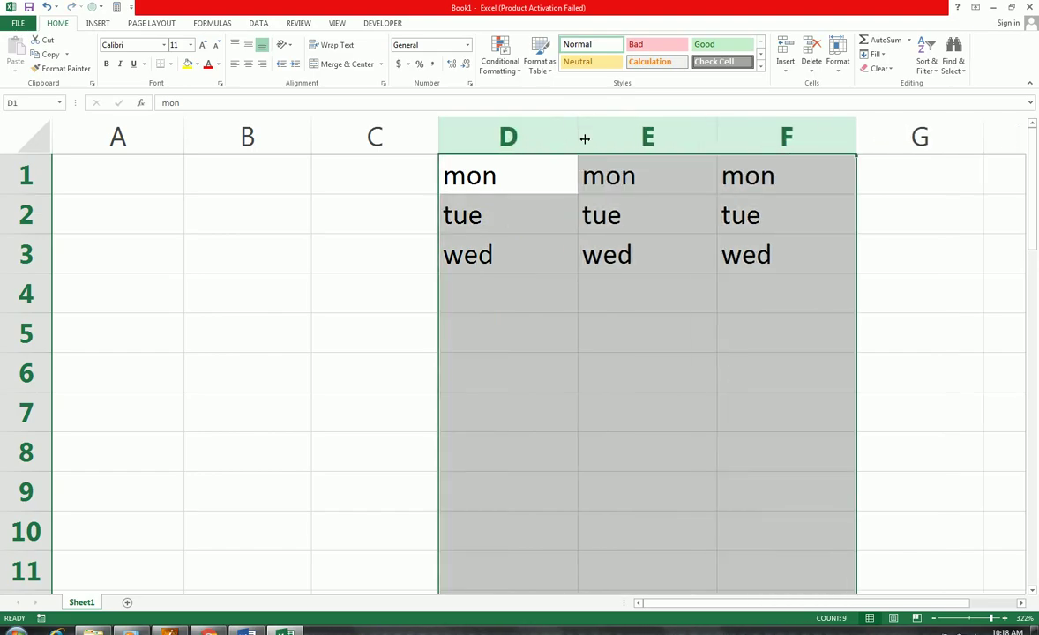
key(ctrl+z)
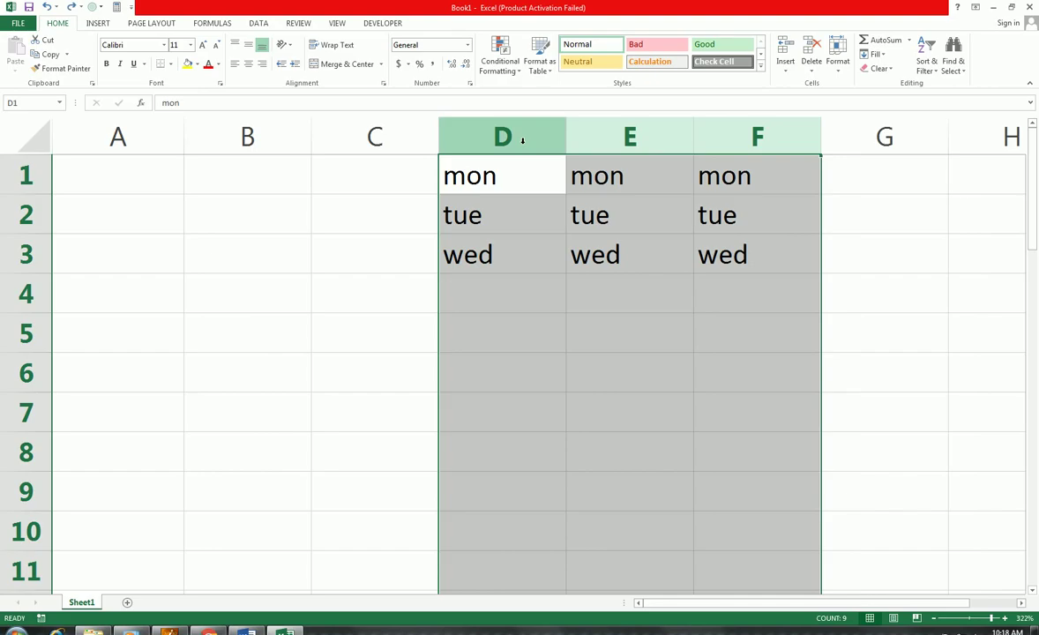
Set the width of columns D through F to exactly 20, and undo the change.
click(838, 75)
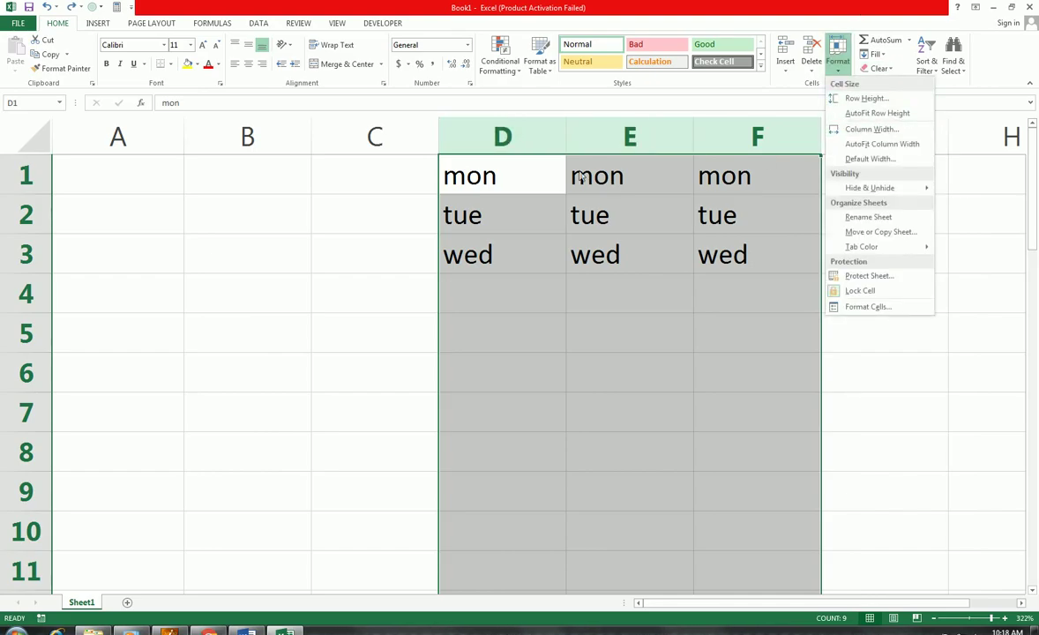
right_click(502, 130)
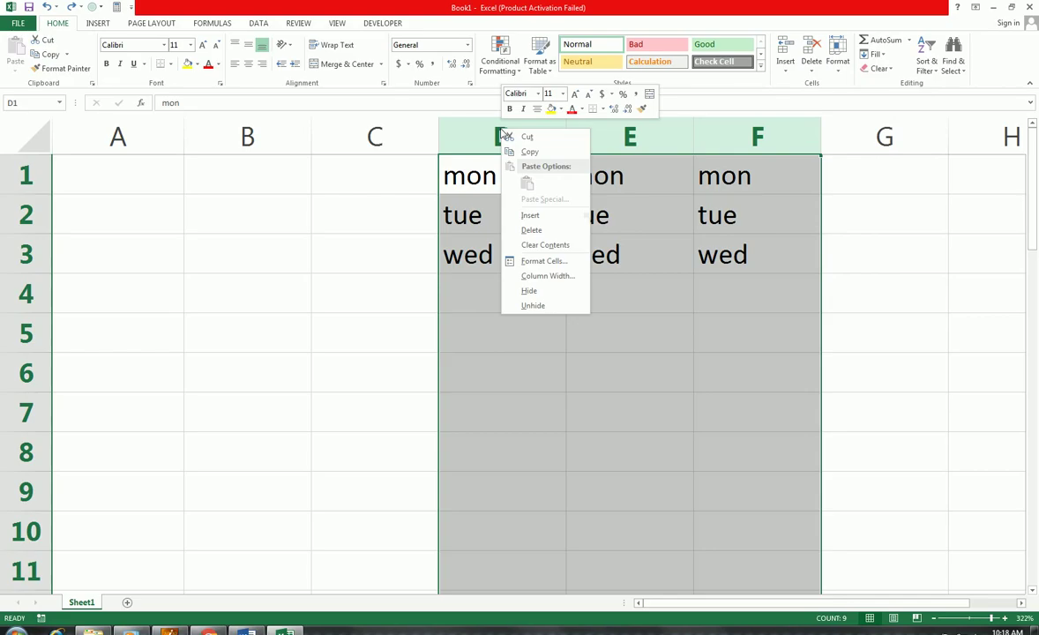
click(527, 276)
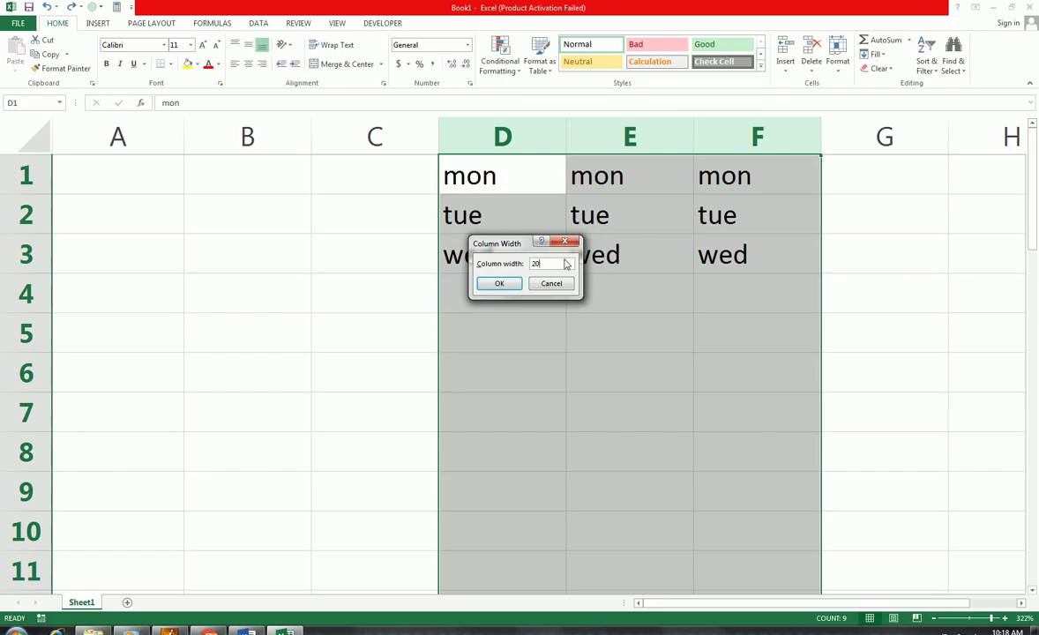
click(486, 288)
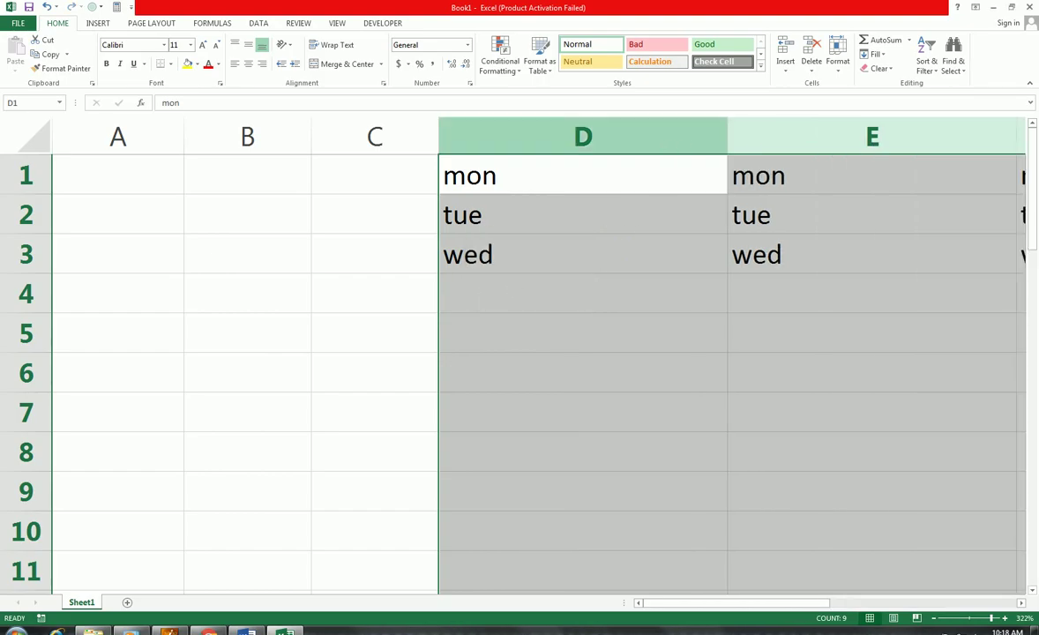
key(ctrl+z)
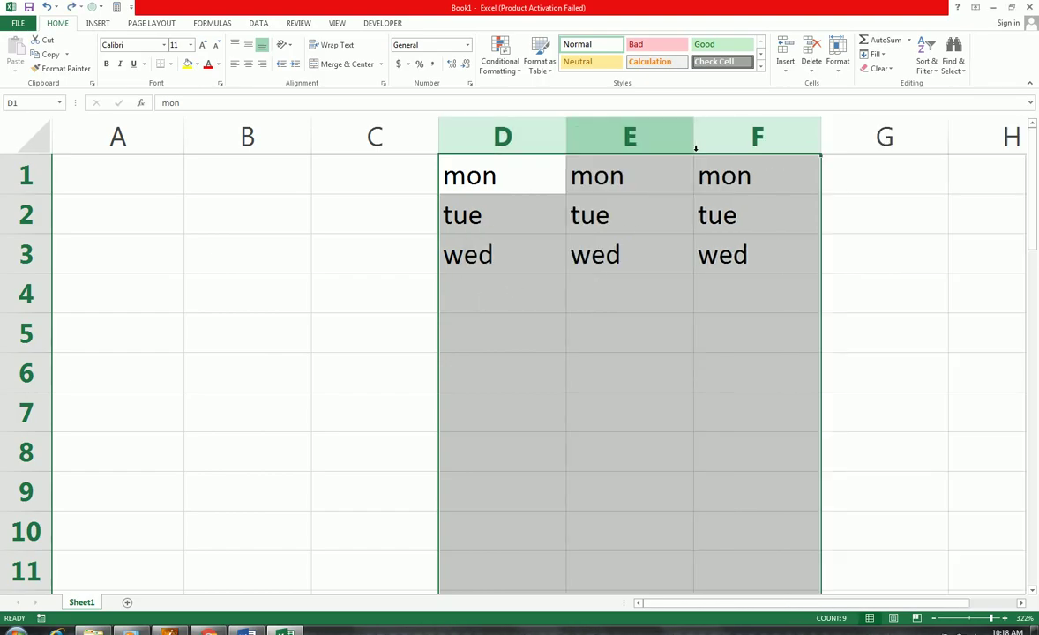
Move the weekday block in D1:F3 to C3:E5, leaving two empty rows above it.
right_click(522, 141)
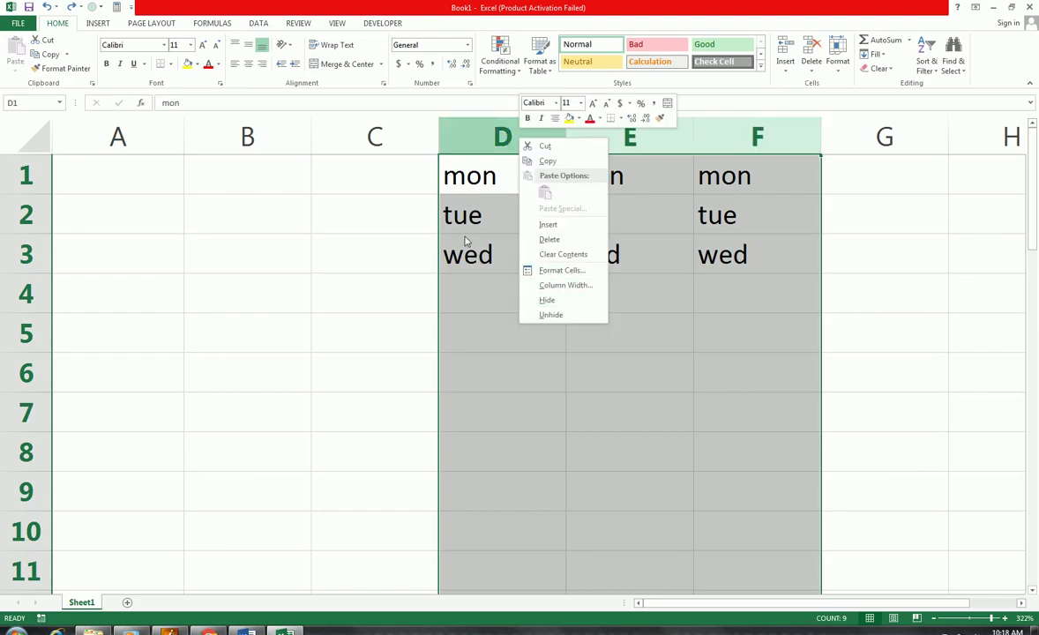
key(Escape)
drag(499, 139, 711, 252)
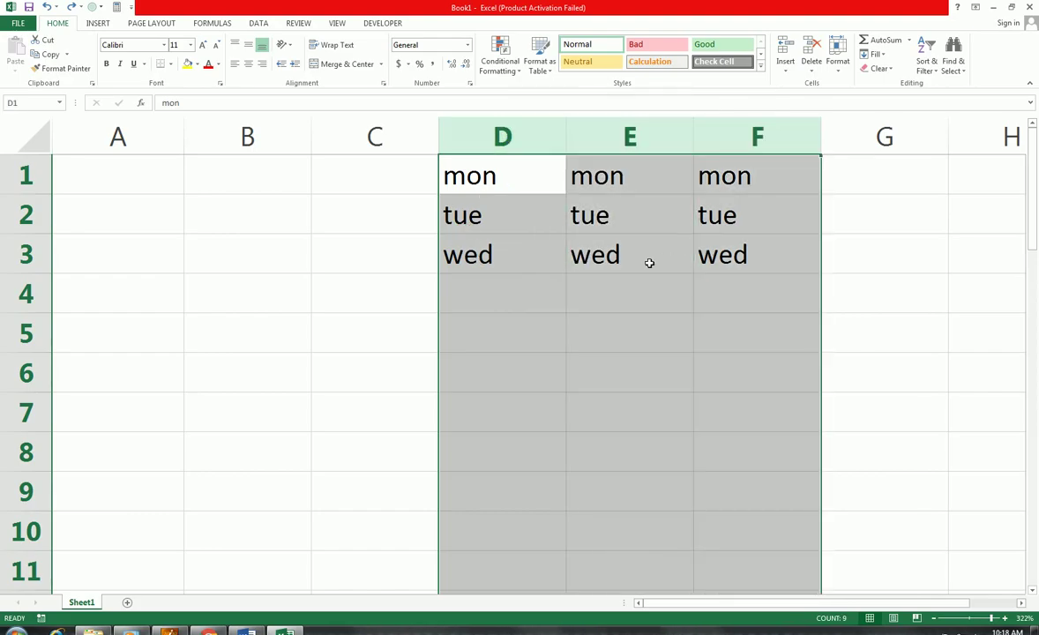
click(638, 272)
drag(536, 176, 738, 281)
drag(562, 165, 548, 340)
Number the weekday columns by entering 1 in C2 and filling the series 1, 2, 3 across to E2.
click(355, 227)
text(1)
click(387, 272)
click(385, 195)
drag(443, 240, 670, 232)
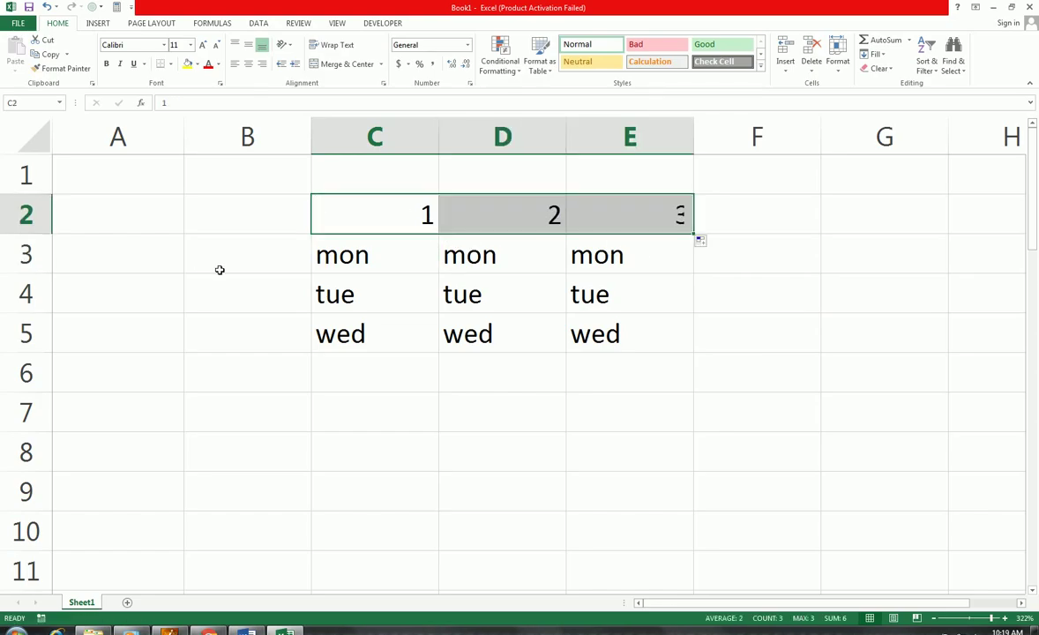
Hide column C, which holds the first numbered weekday list.
click(386, 216)
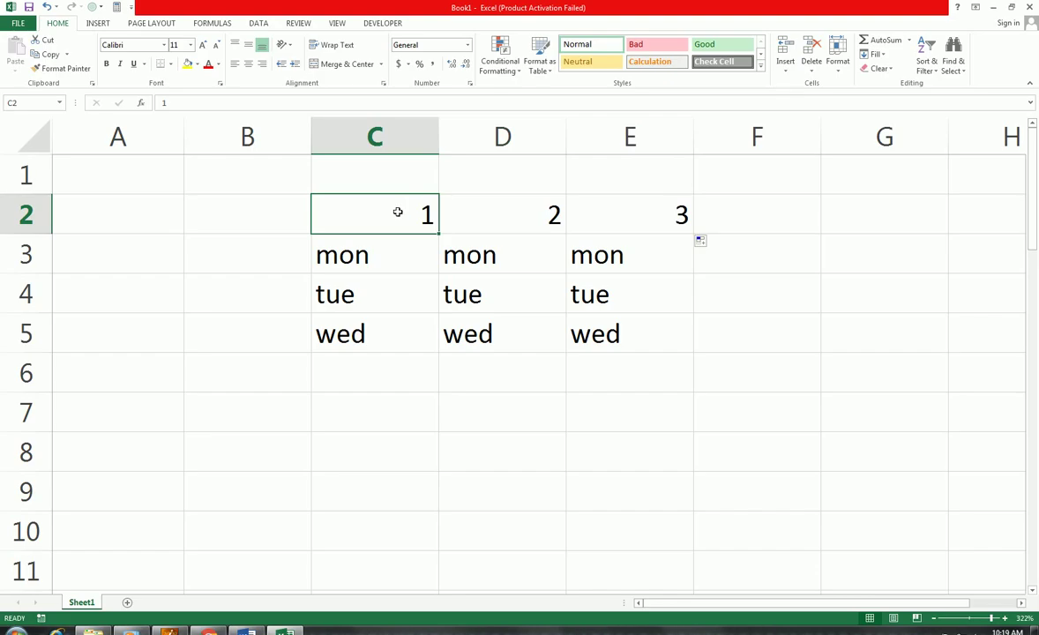
drag(397, 220, 408, 319)
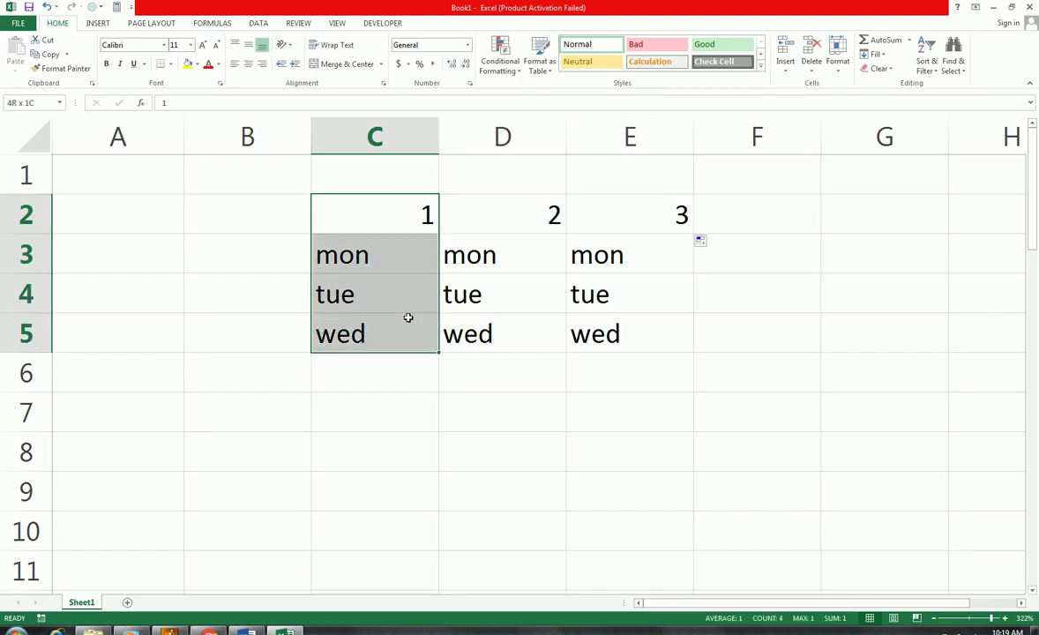
click(840, 69)
mouse_move(833, 189)
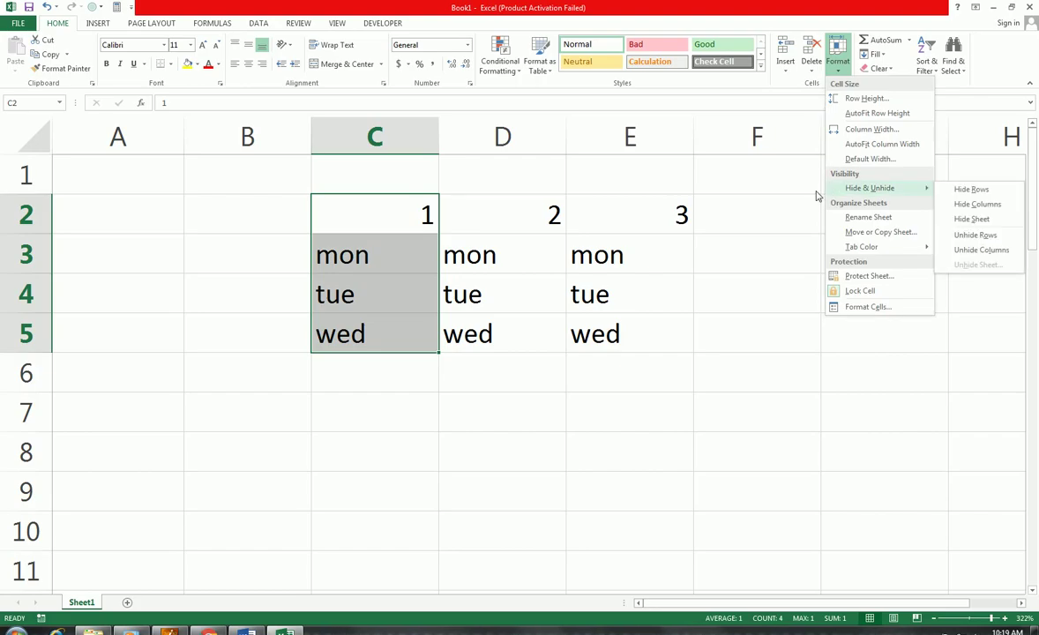
click(376, 137)
right_click(376, 137)
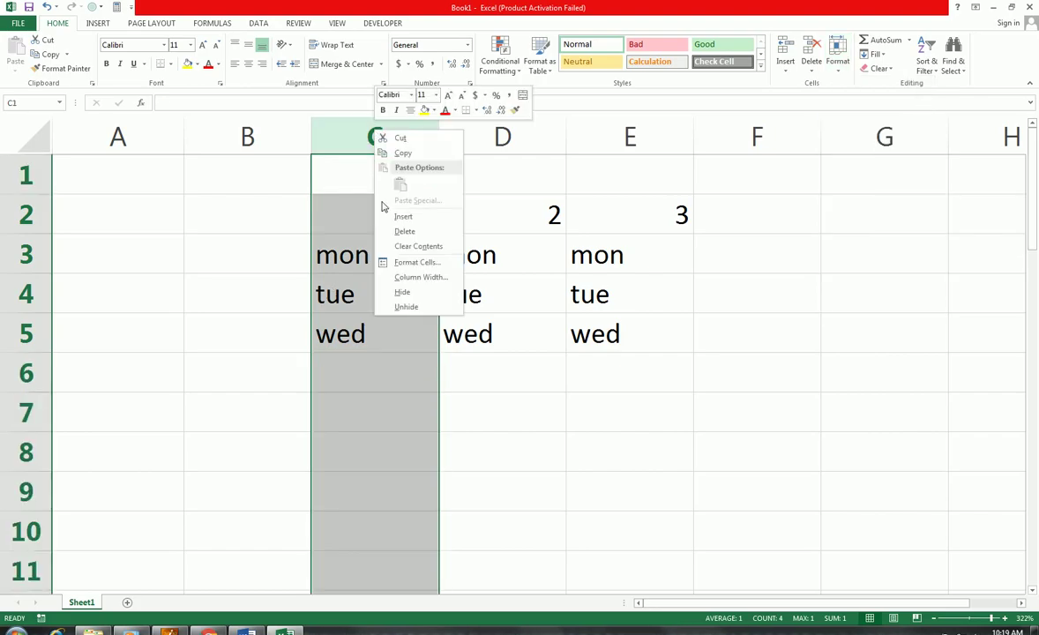
click(403, 292)
click(388, 253)
mouse_move(208, 632)
click(447, 427)
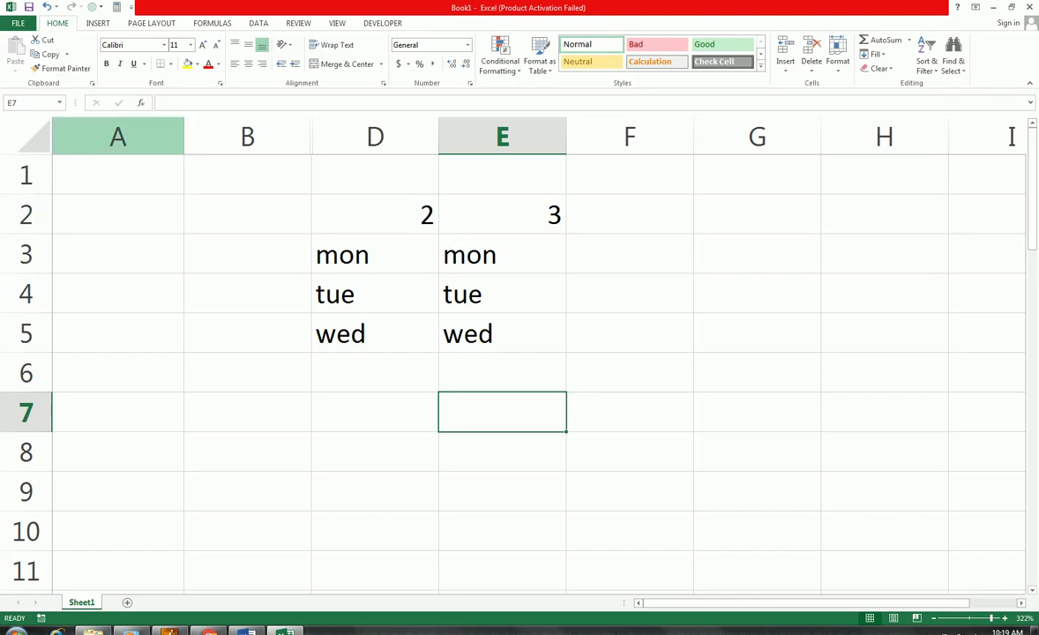
Select the whole sheet and unhide all of its columns.
click(37, 135)
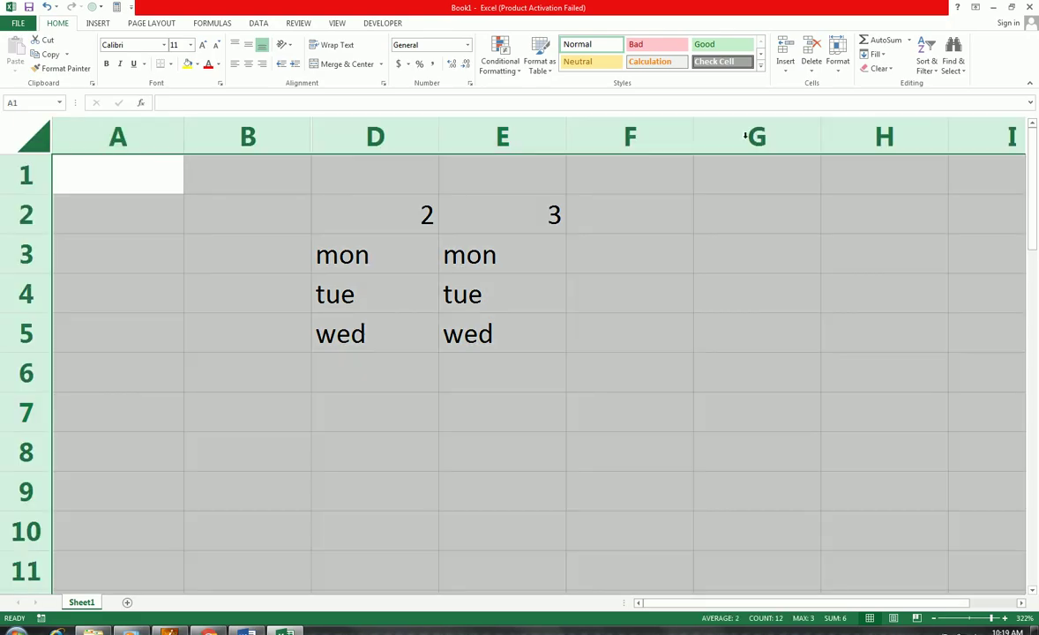
right_click(379, 134)
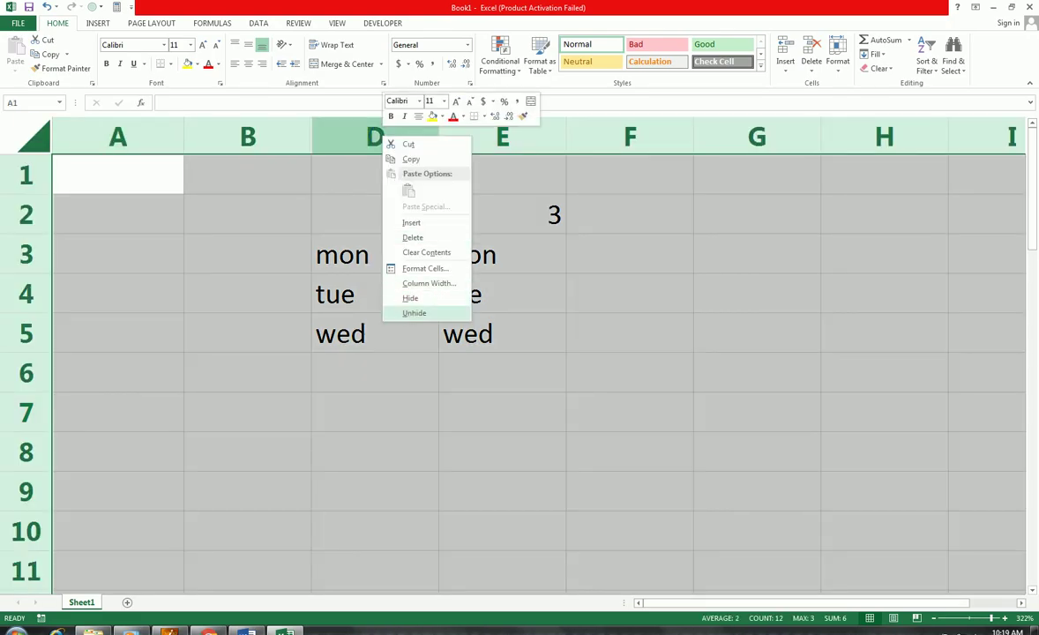
click(411, 304)
Number the weekday rows by entering 1, 2 and 3 in cells B3 through B5.
click(247, 251)
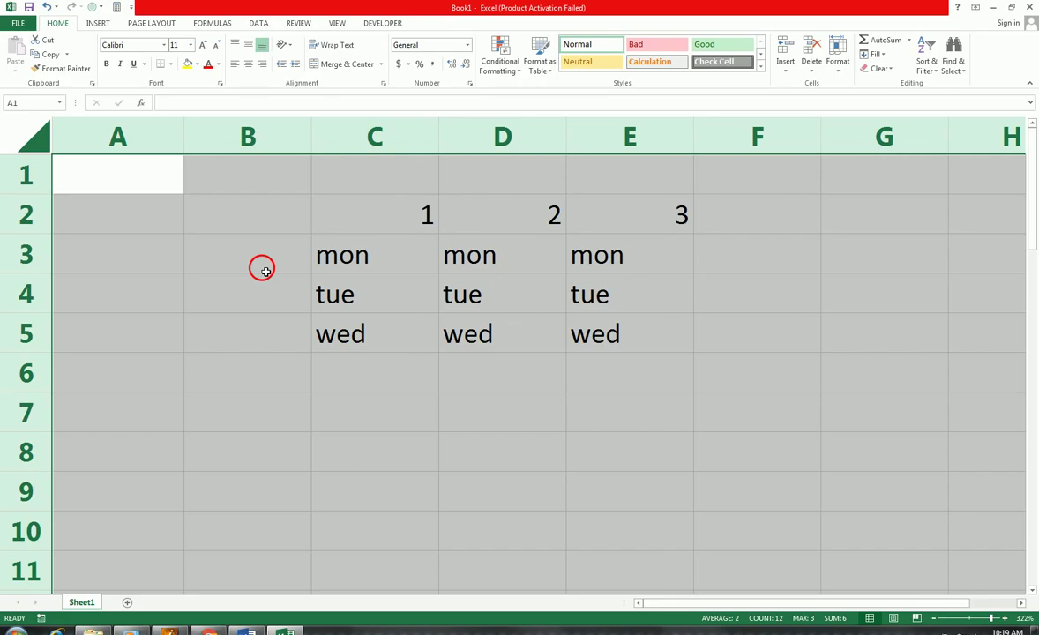
text(1)
key(Return)
text(2)
key(Return)
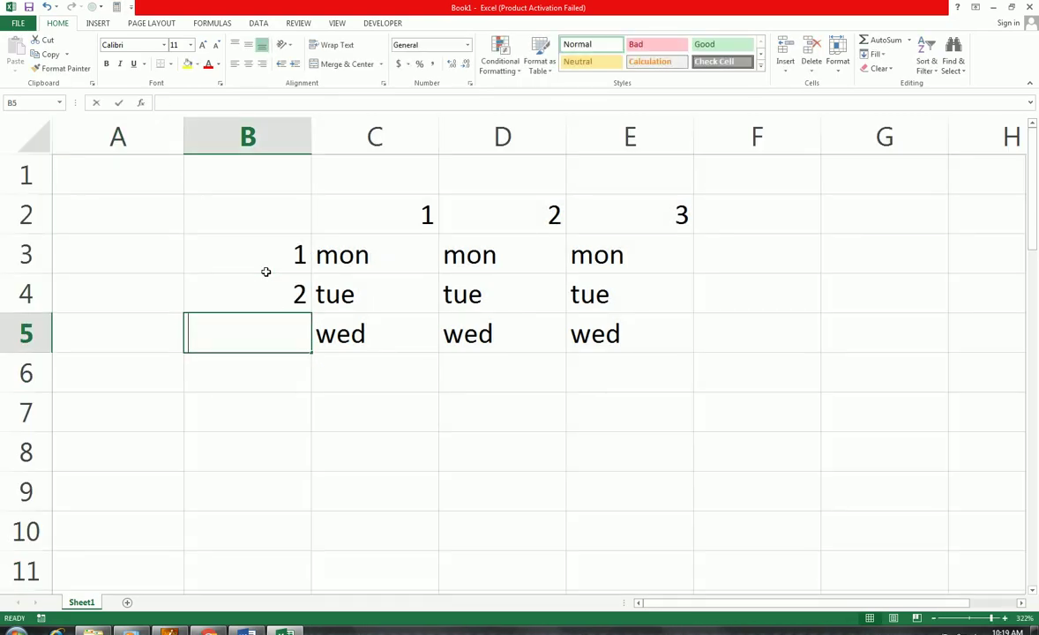
text(3)
key(Return)
Hide row 4 with the "tue" entries, and unhide it again with the whole sheet selected.
click(31, 294)
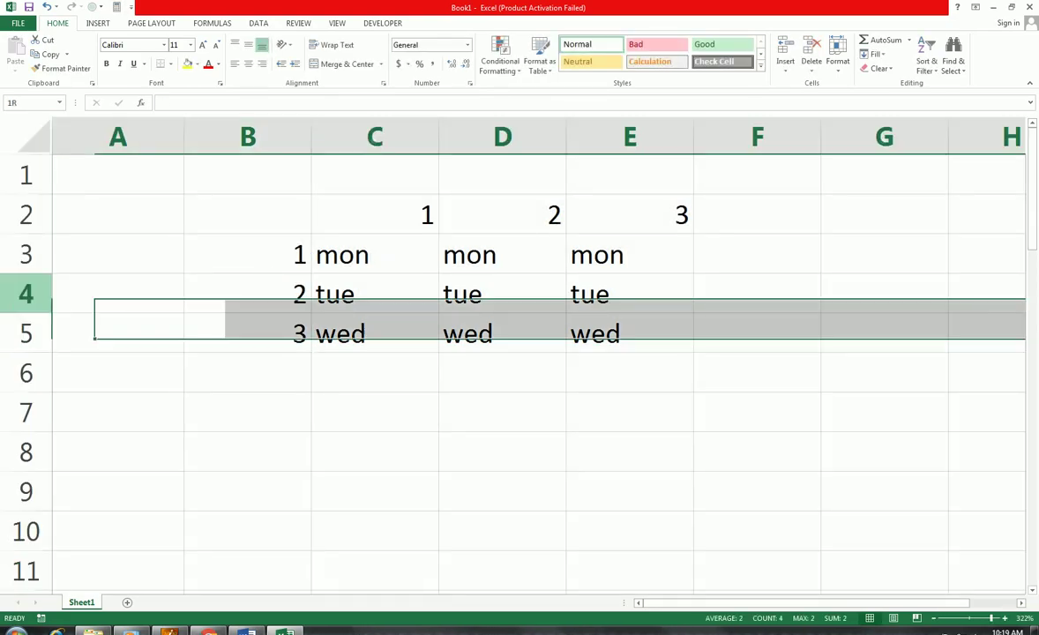
right_click(42, 295)
click(55, 456)
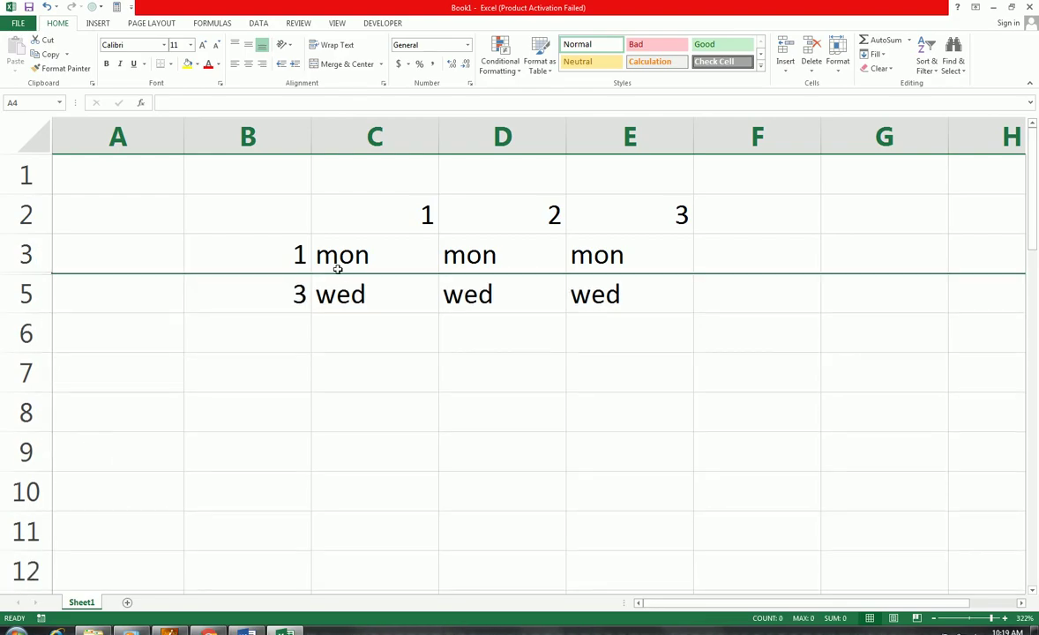
click(31, 135)
right_click(30, 279)
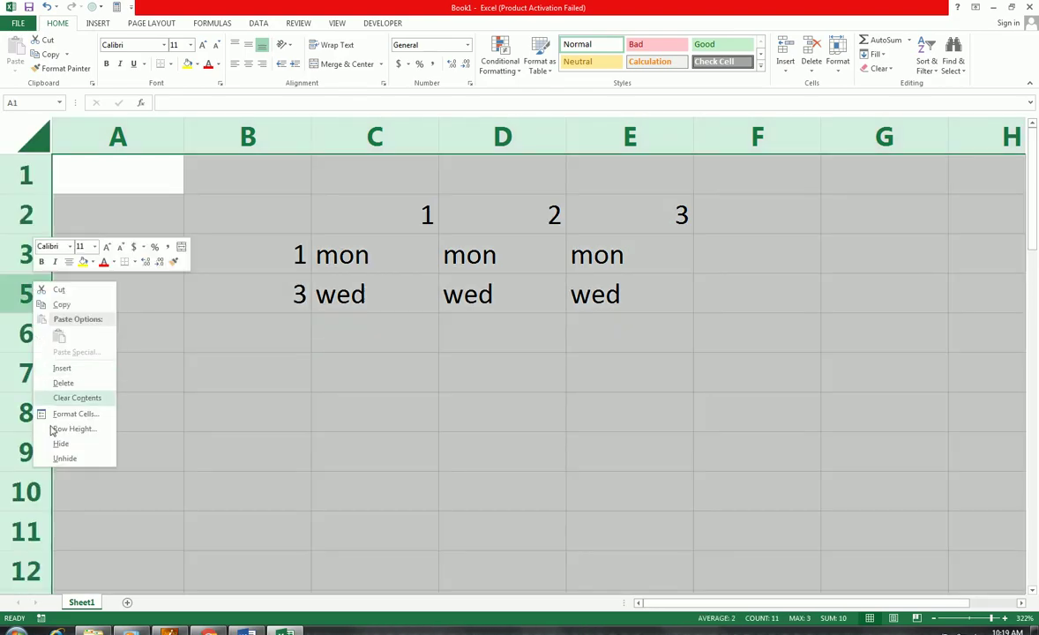
click(62, 457)
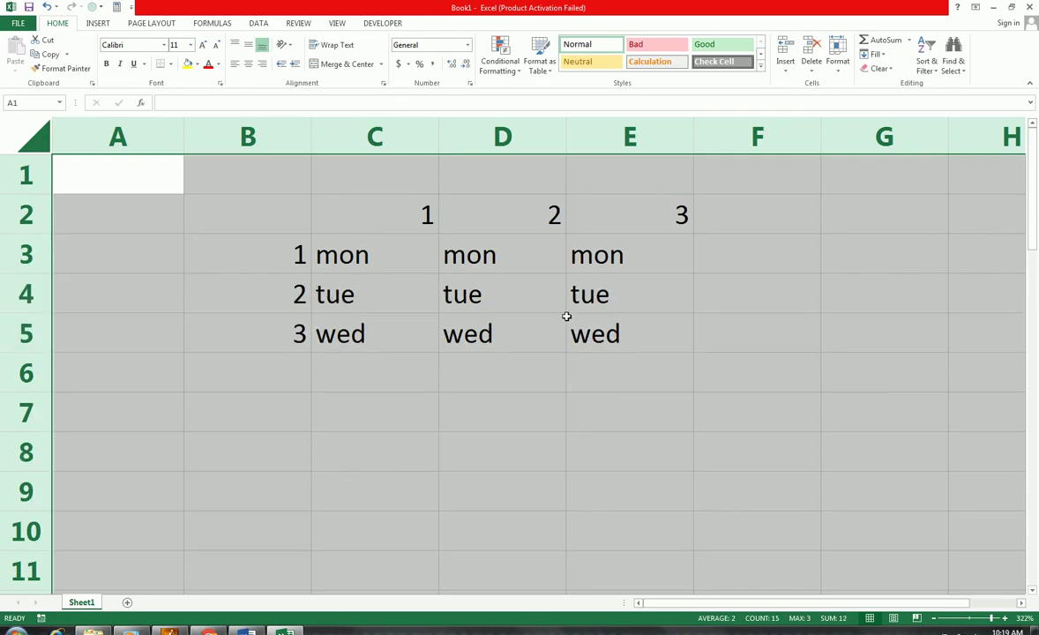
right_click(344, 148)
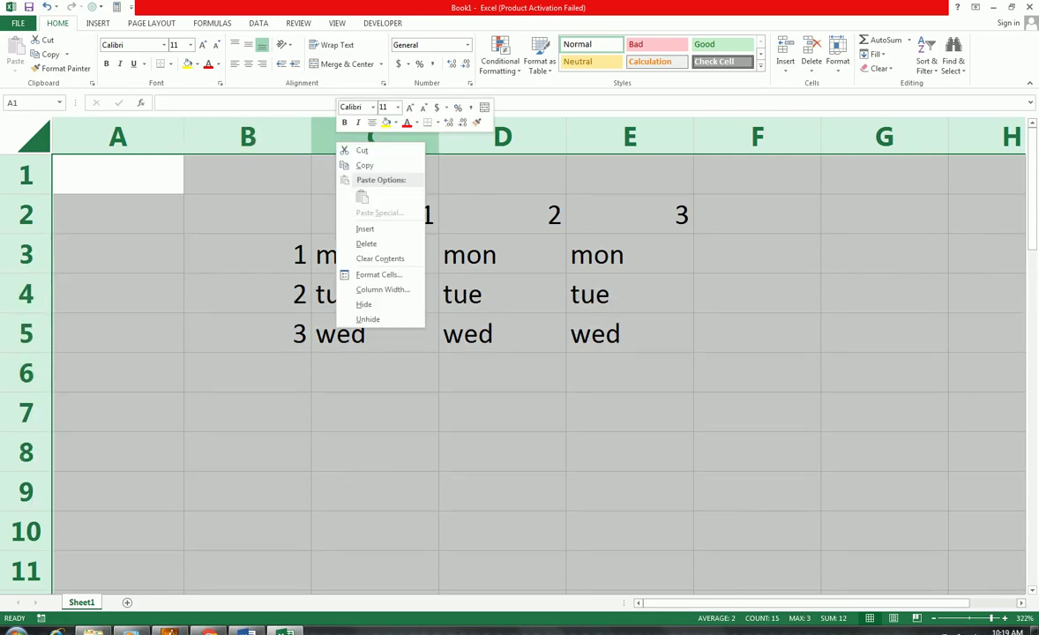
click(24, 291)
right_click(21, 291)
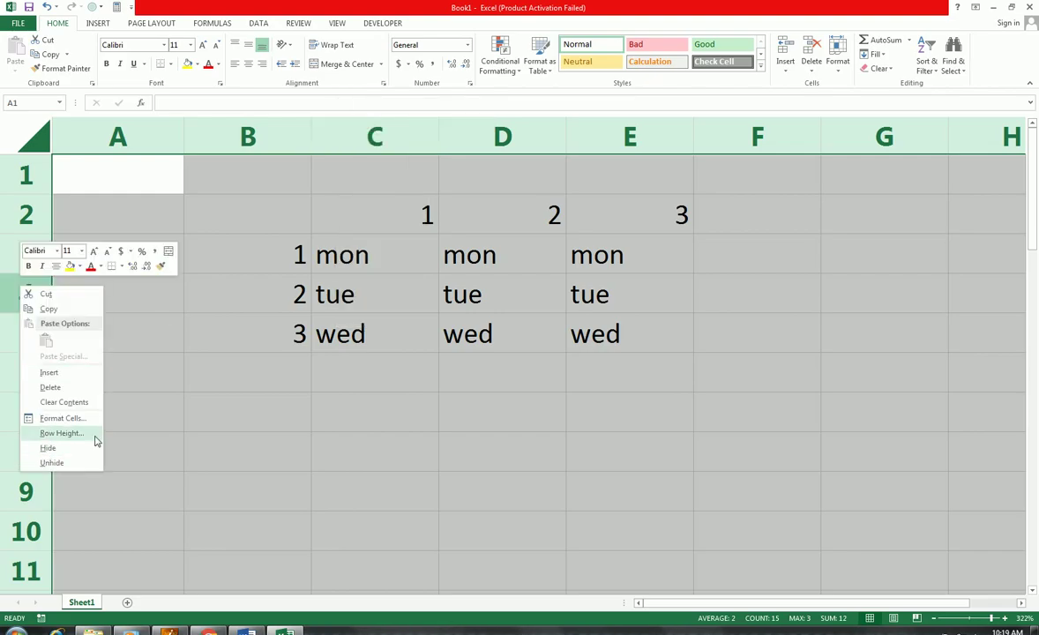
key(Escape)
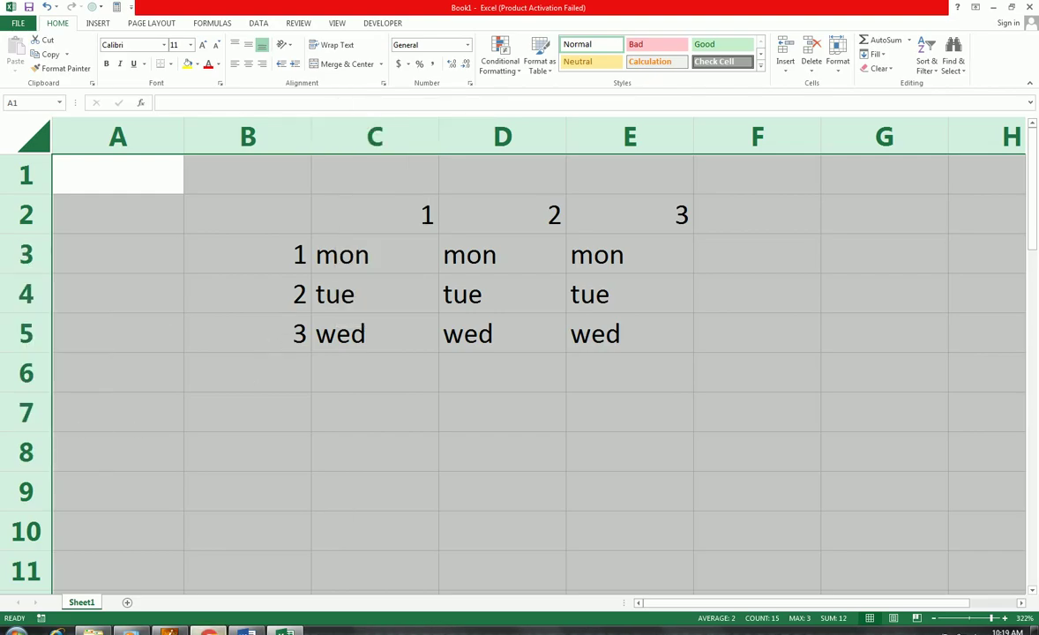